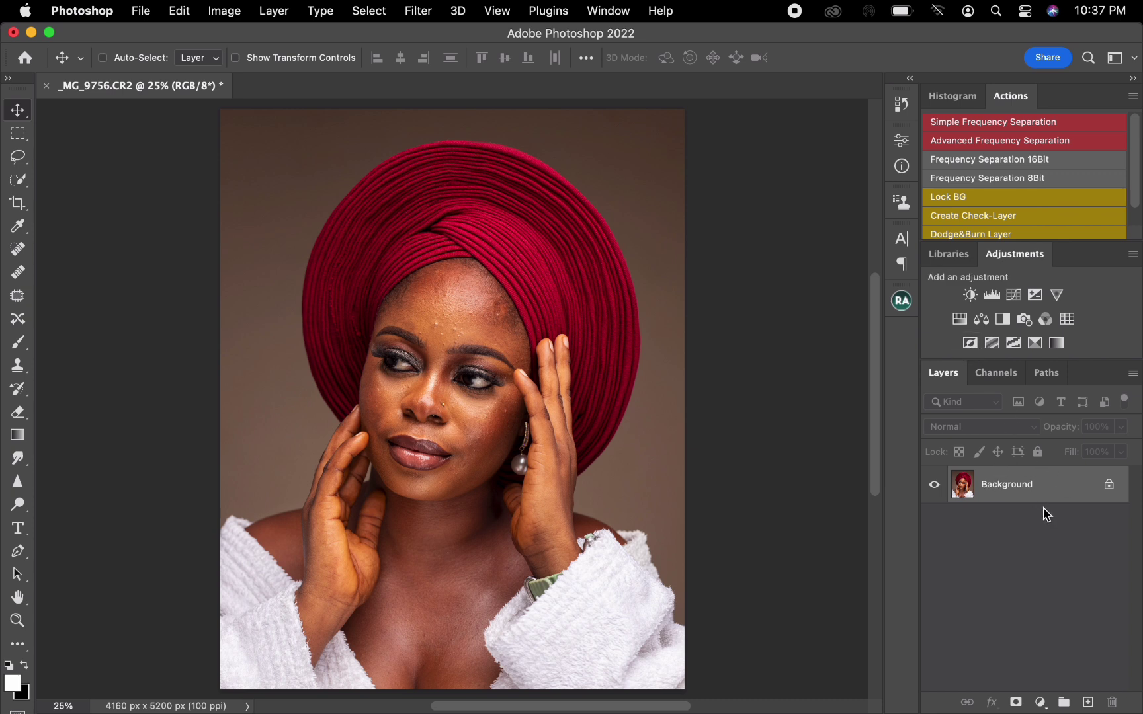
Duplicate the Background layer and run the Frequency Separation 8Bit action with a Gaussian Blur radius of 8.9 pixels.
drag(1045, 498, 1087, 691)
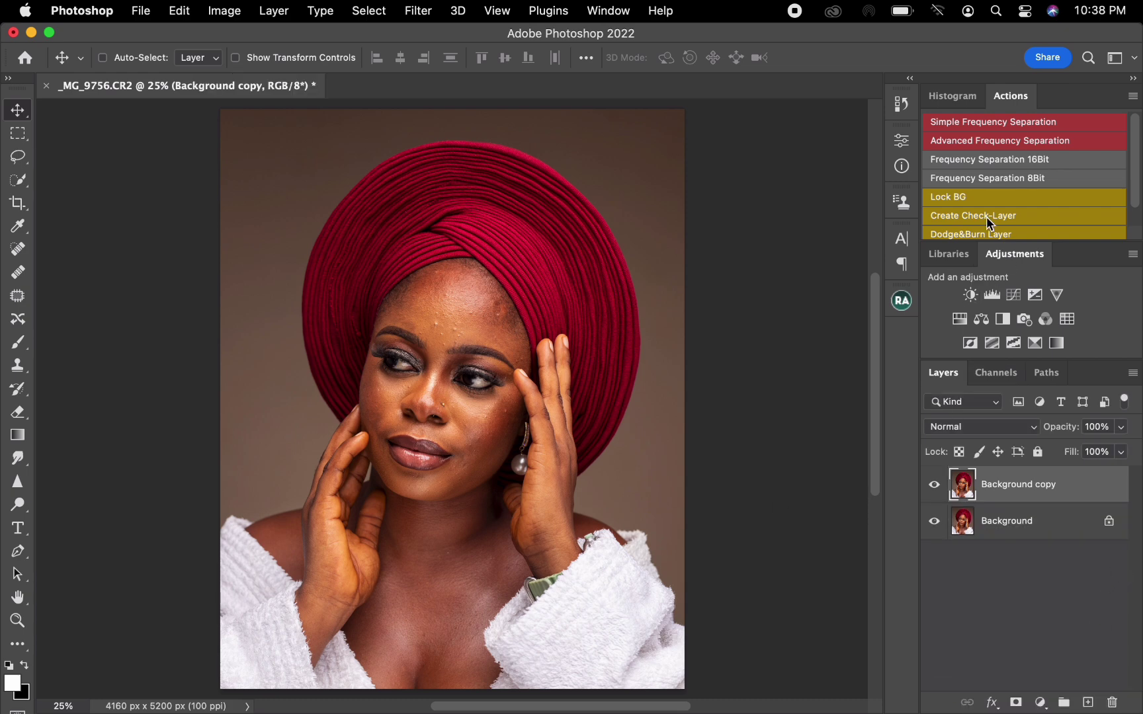
click(1021, 176)
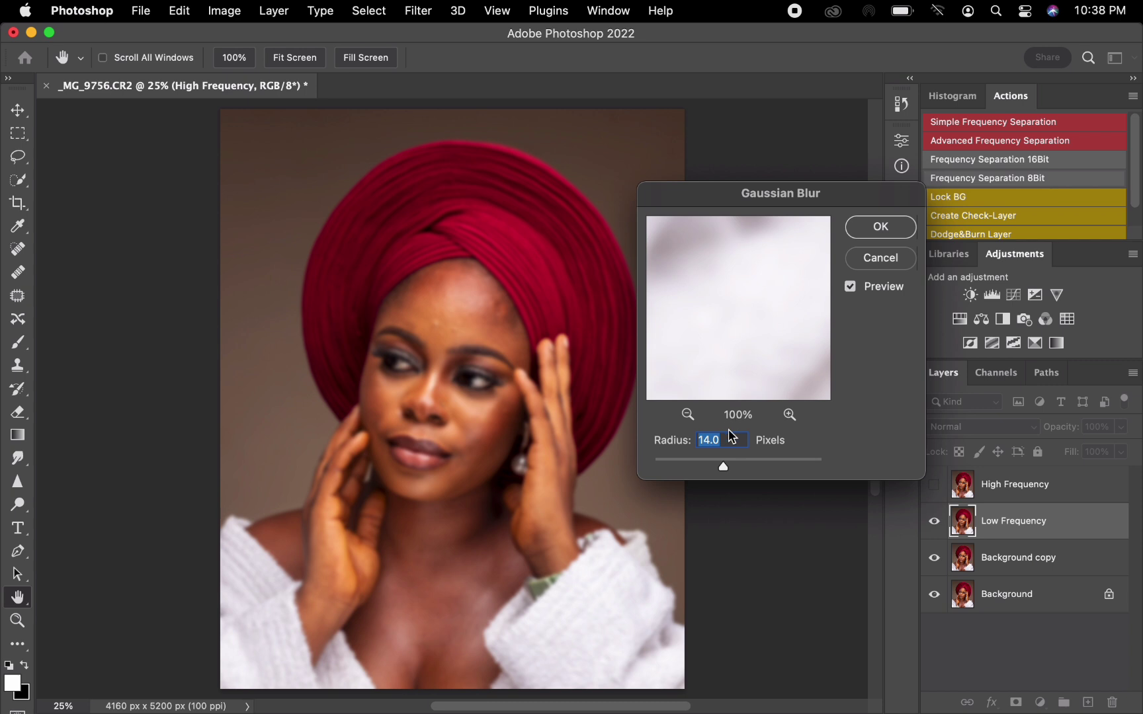
drag(722, 469, 673, 473)
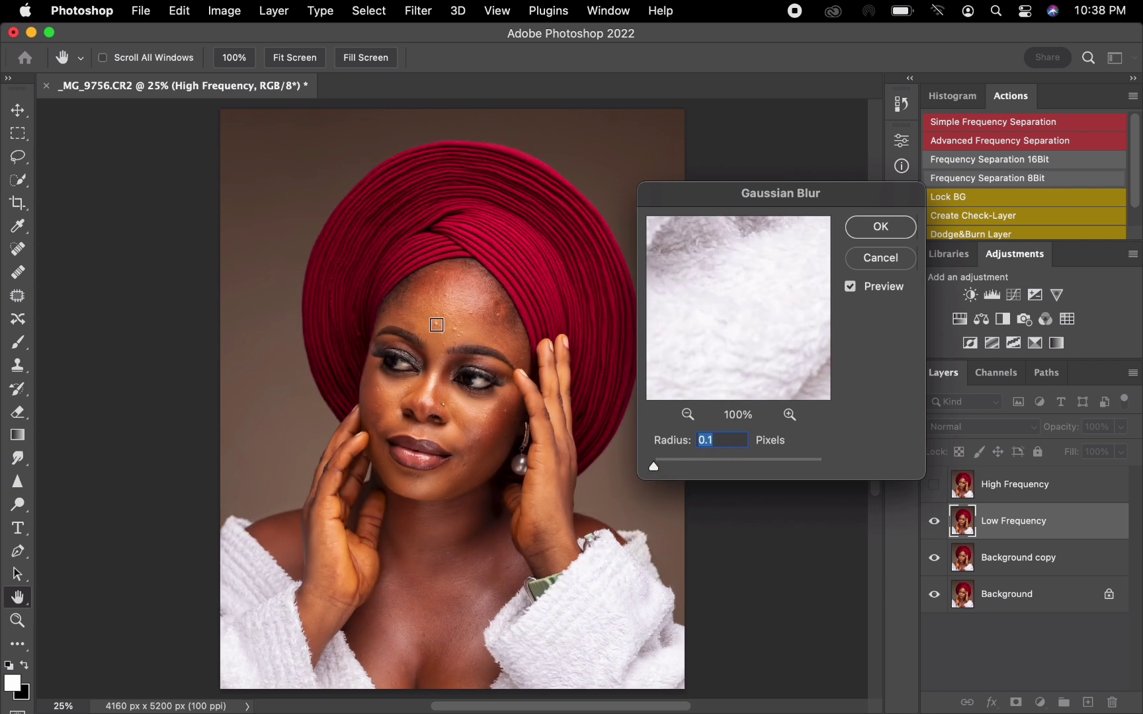
click(436, 325)
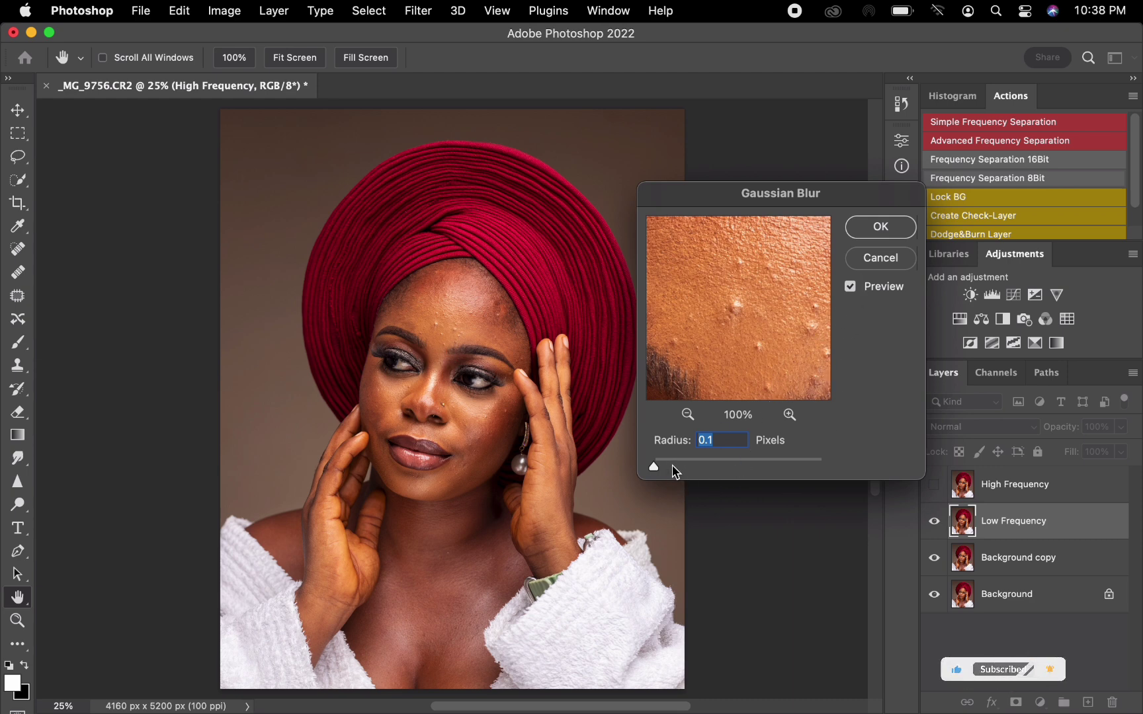
drag(654, 467, 720, 476)
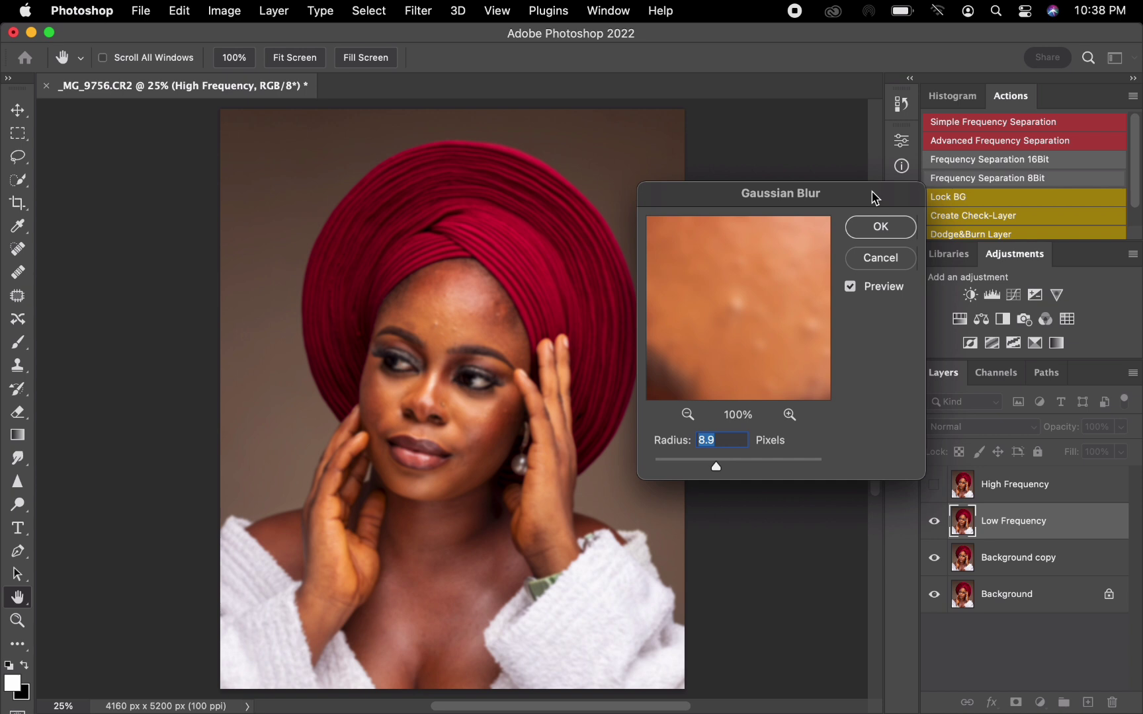
click(880, 228)
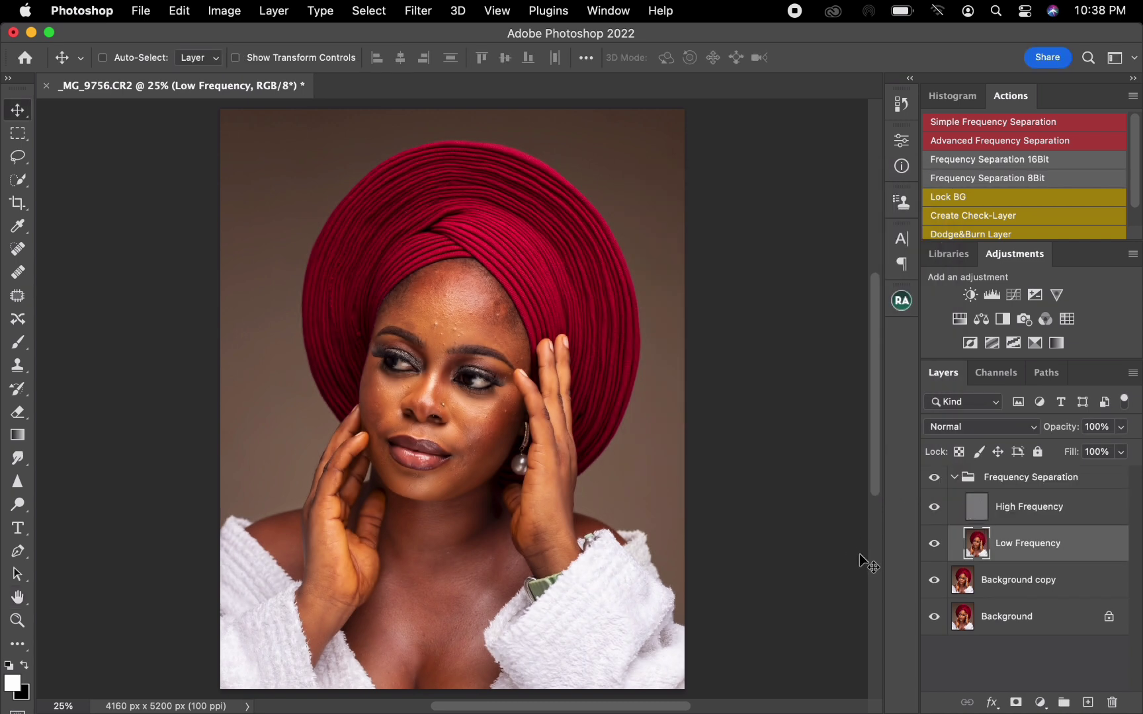
Clone clean skin texture over the bumps above the image-left eyebrow on the High Frequency layer with the Clone Stamp.
click(1051, 527)
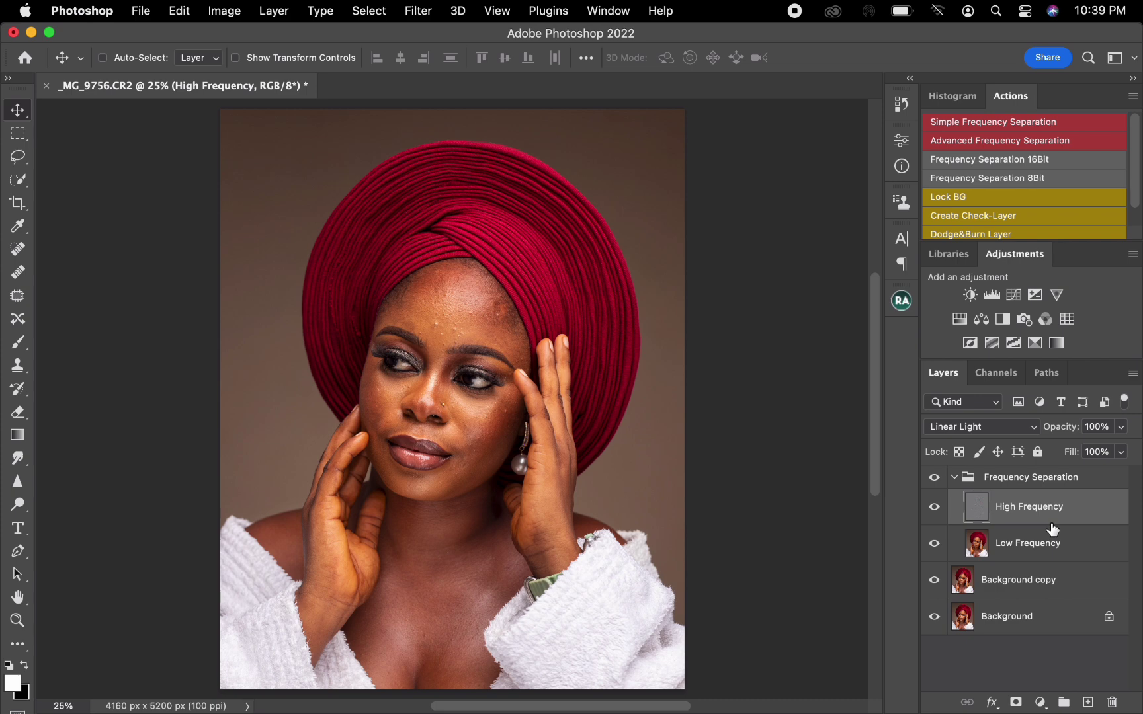
click(1058, 550)
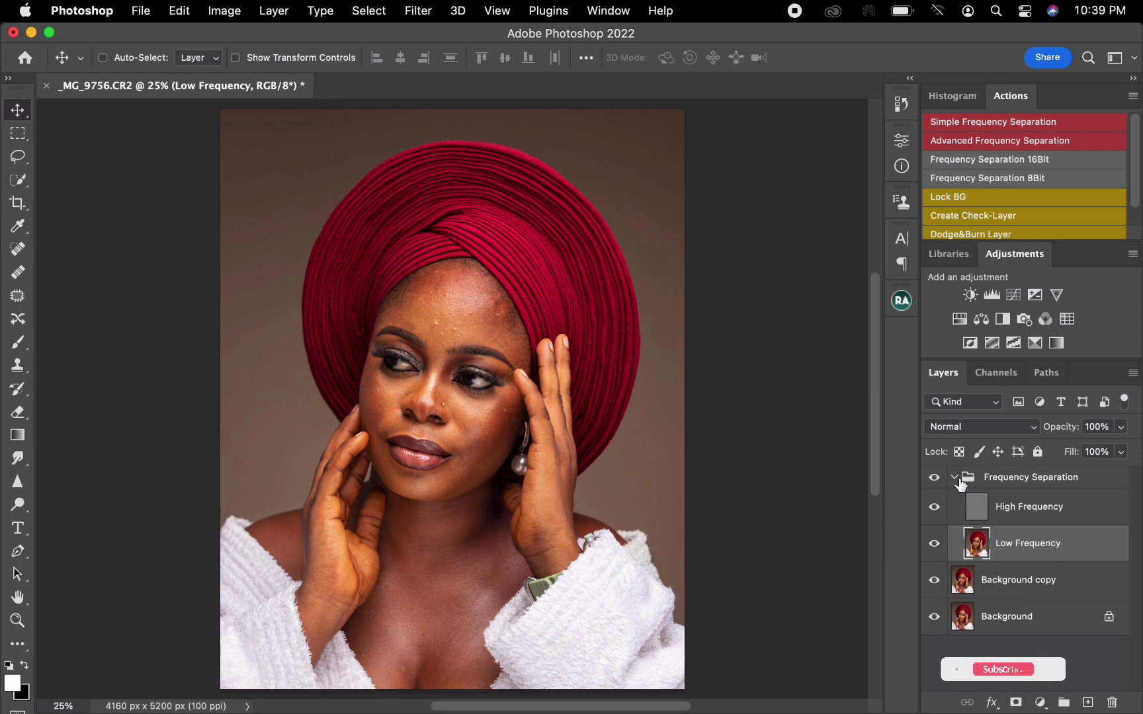
click(1003, 512)
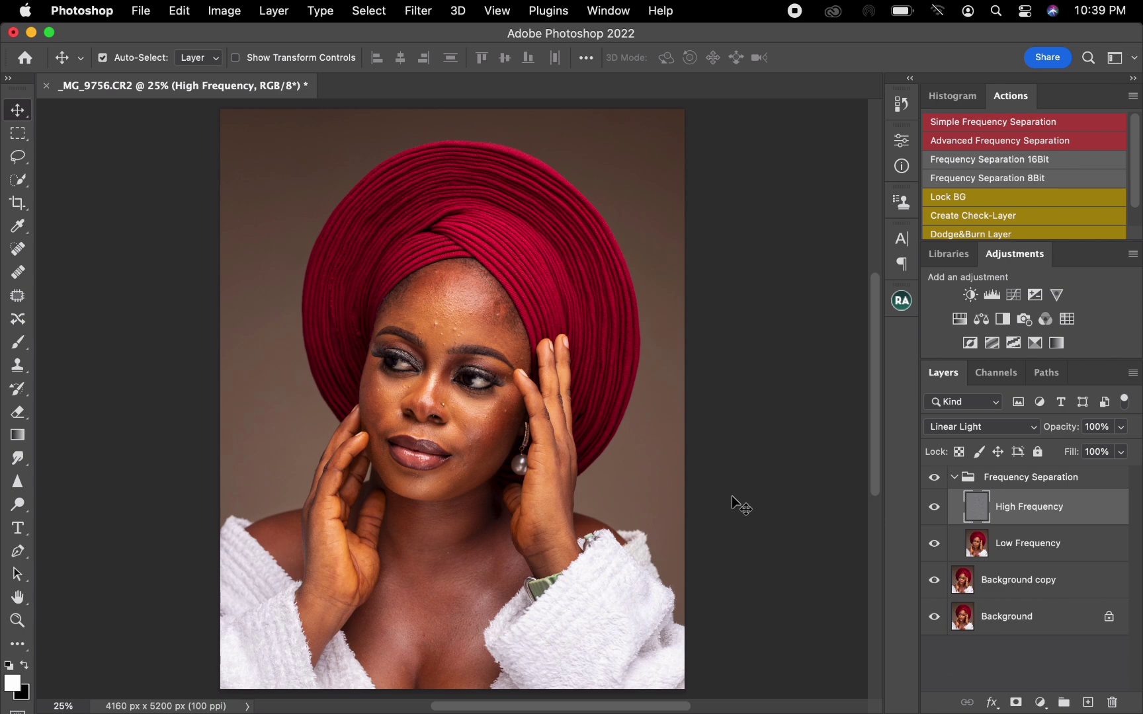
key(super+plus)
key(super+plus)
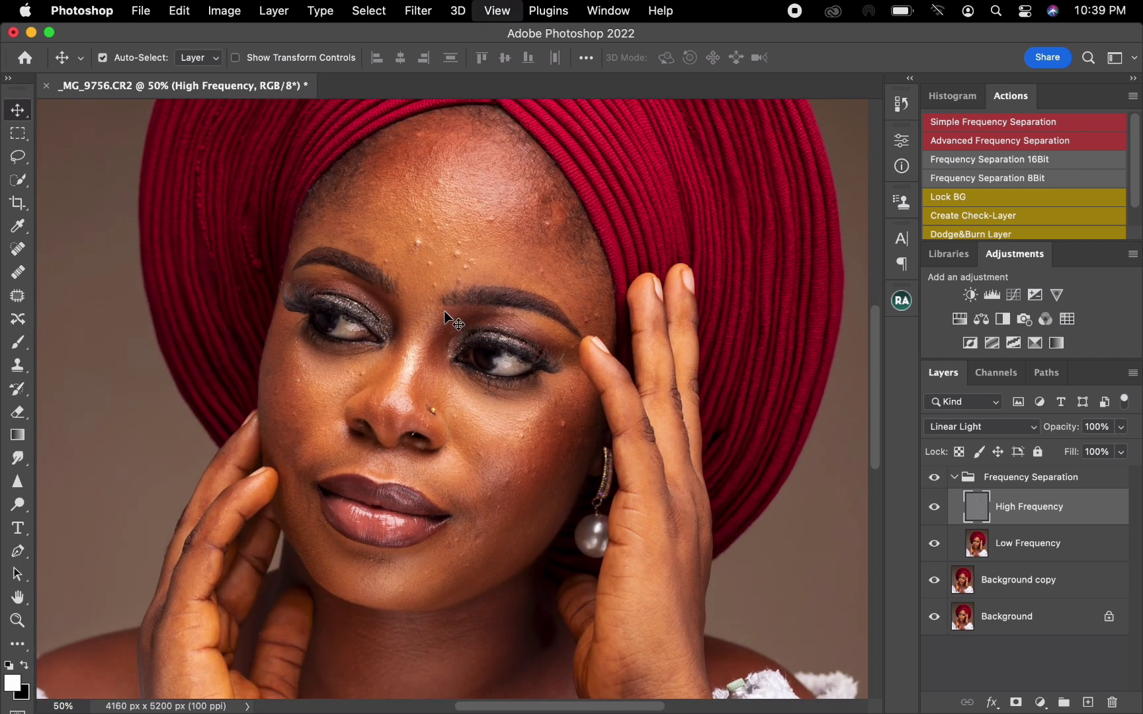
key(super+plus)
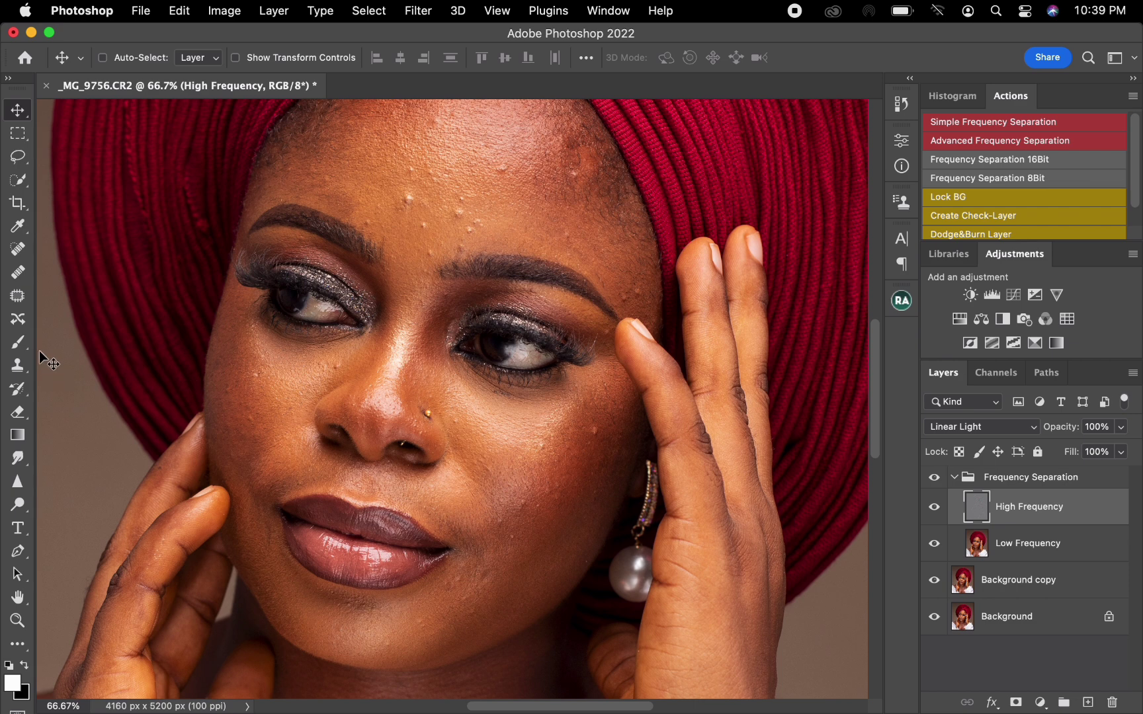
click(18, 365)
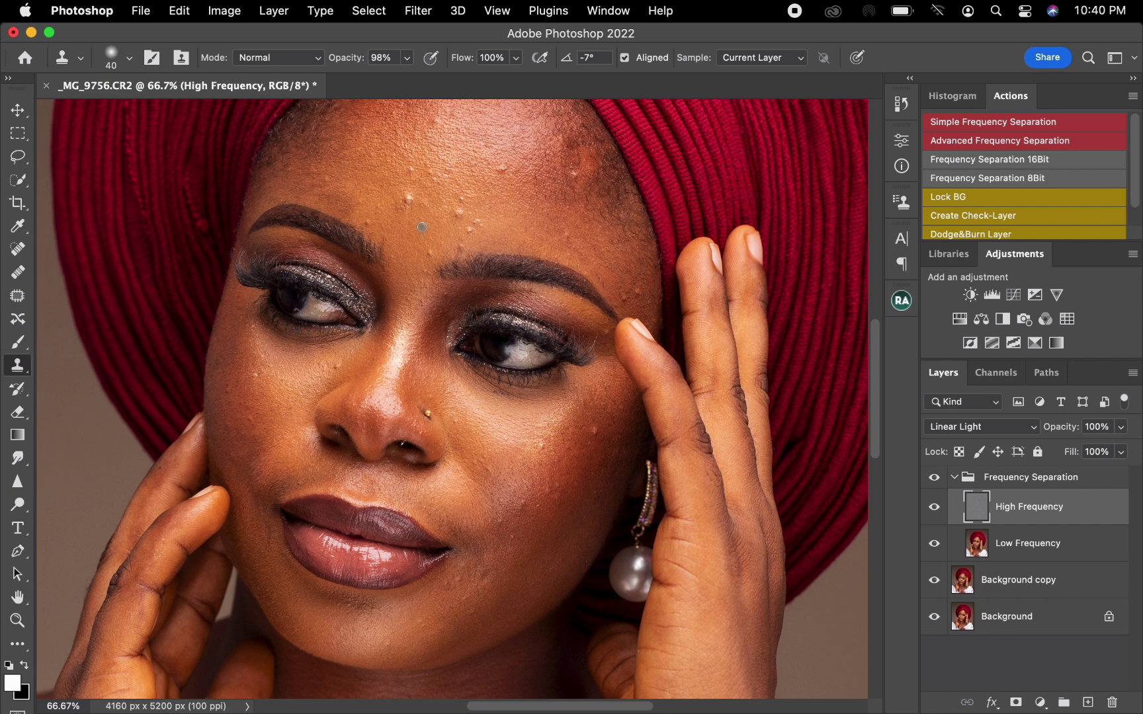
drag(423, 224, 420, 228)
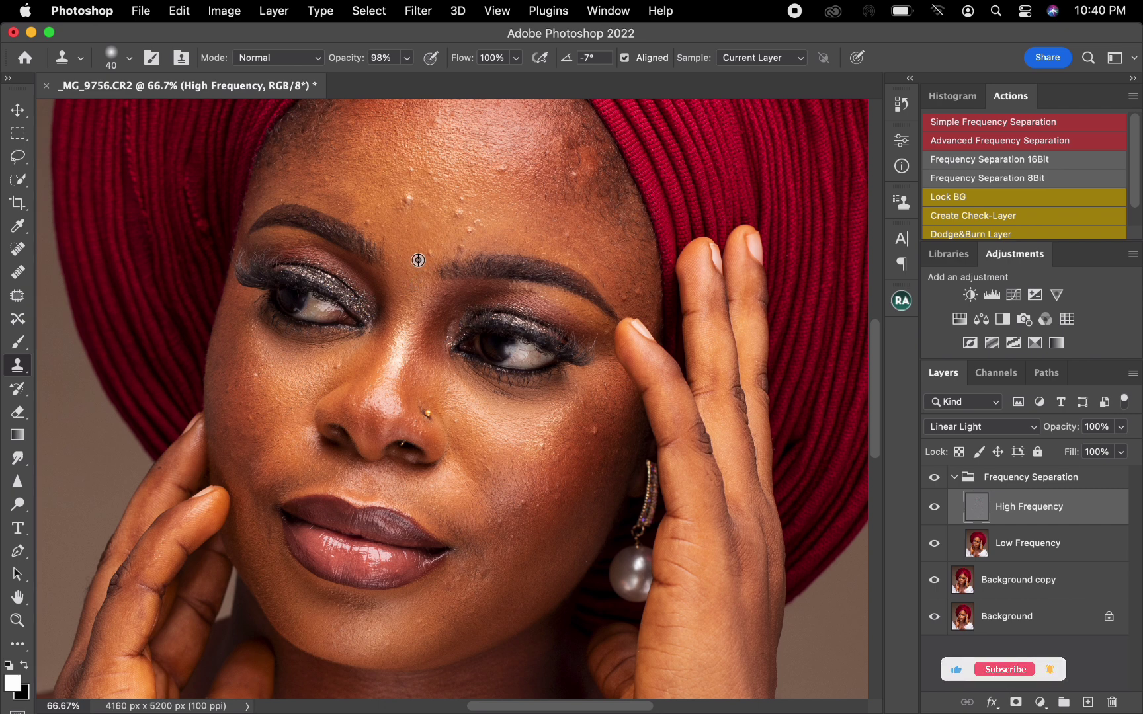
click(408, 200)
alt+click(383, 213)
drag(372, 220, 368, 219)
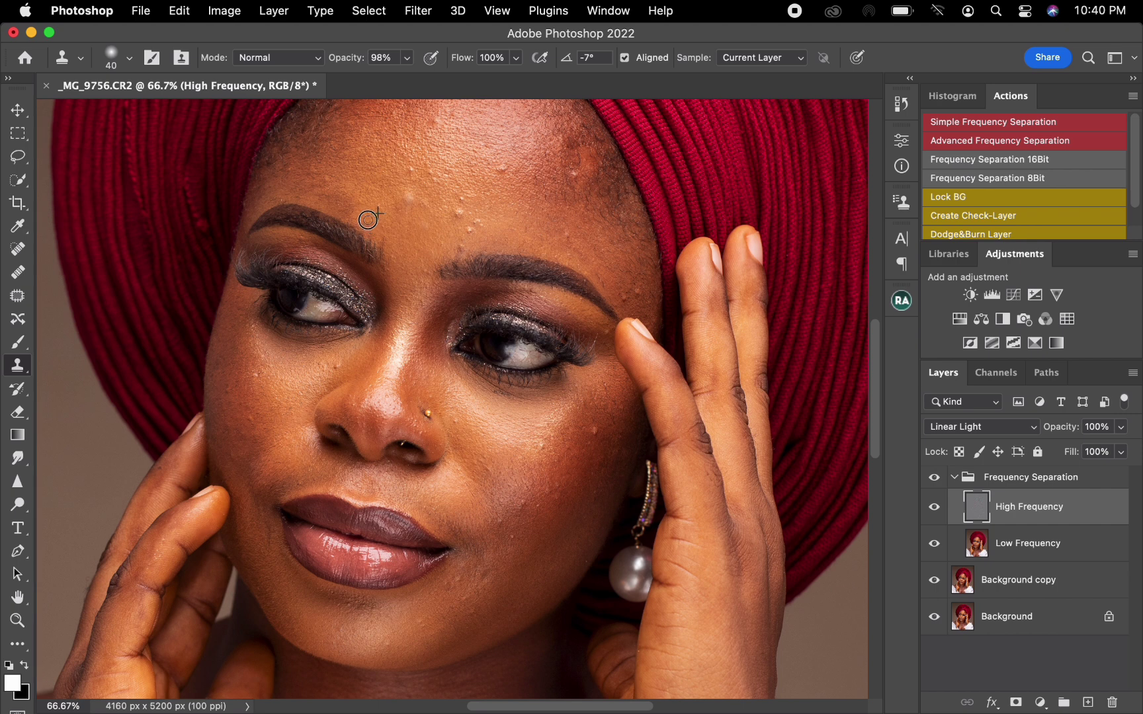
alt+click(389, 182)
click(411, 171)
Clone away the cluster of bumps on the central forehead above the image-right eyebrow.
alt+click(499, 181)
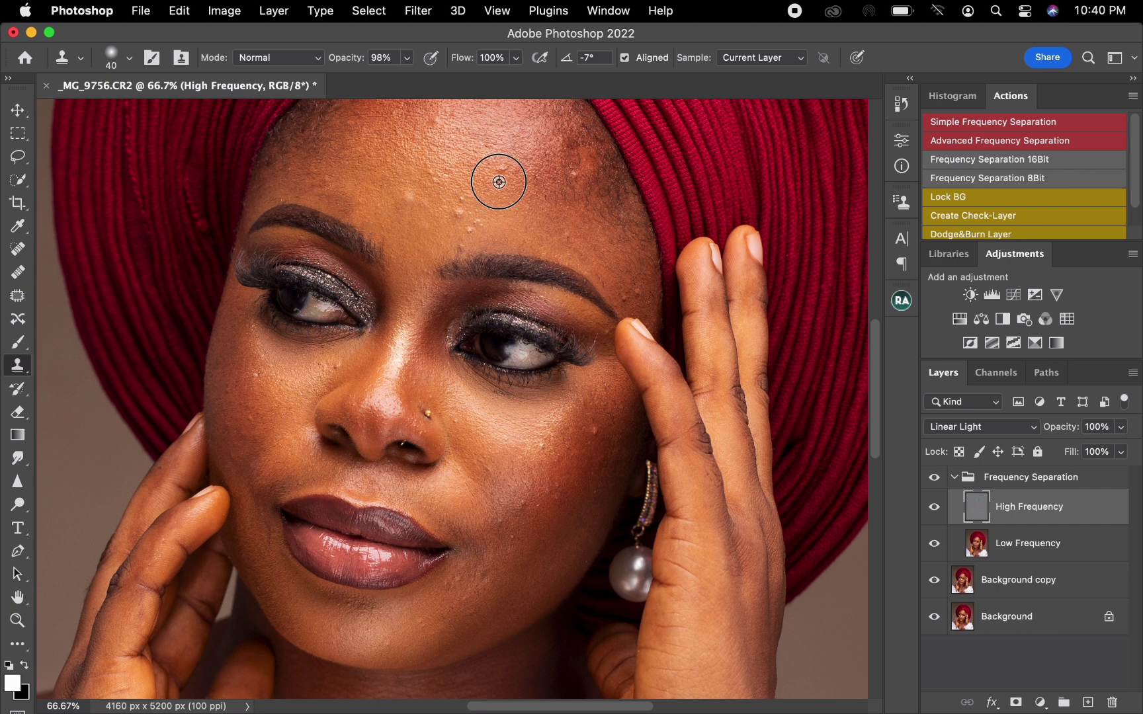
click(502, 169)
alt+click(448, 219)
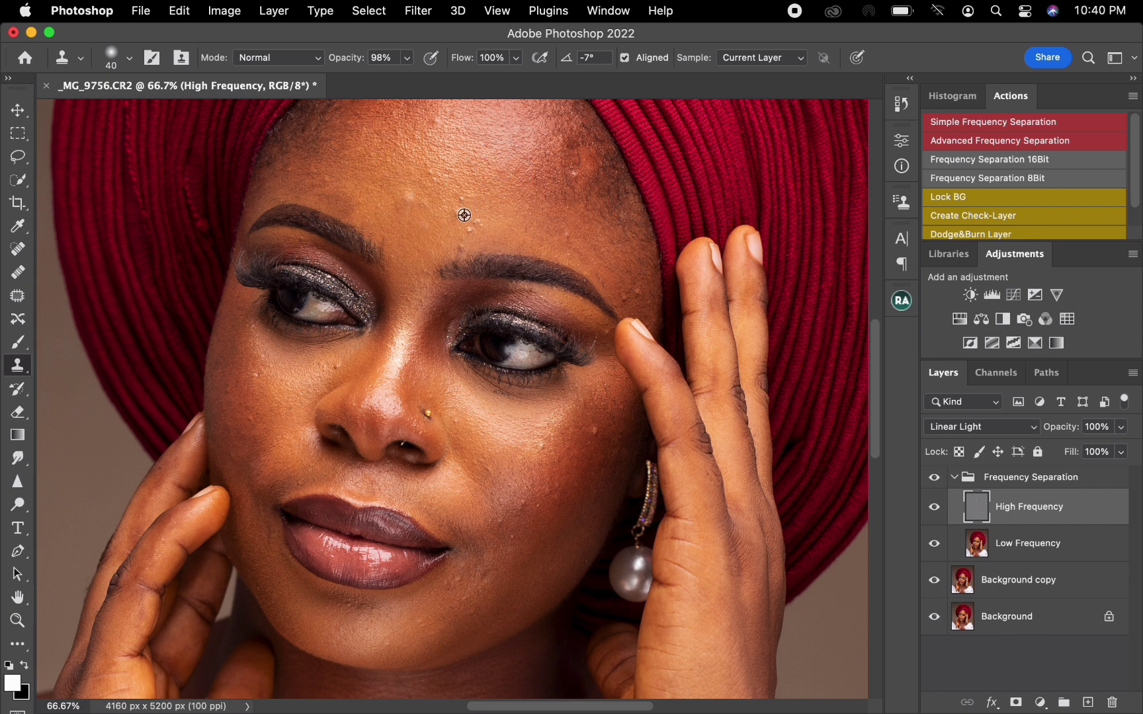
alt+click(447, 218)
click(461, 202)
alt+click(453, 233)
click(463, 244)
click(473, 224)
drag(472, 224, 459, 250)
Clone clean texture over the blemishes on the image-right side of the forehead and temple.
alt+click(562, 195)
click(572, 178)
alt+click(551, 231)
click(624, 289)
alt+click(618, 284)
mouse_move(623, 298)
mouse_down()
mouse_move(636, 293)
mouse_move(601, 283)
mouse_up()
alt+click(615, 280)
click(613, 270)
Clone out the small bumps beside the nose, on the image-left cheek and on the image-right cheek.
click(326, 370)
alt+click(266, 363)
click(245, 391)
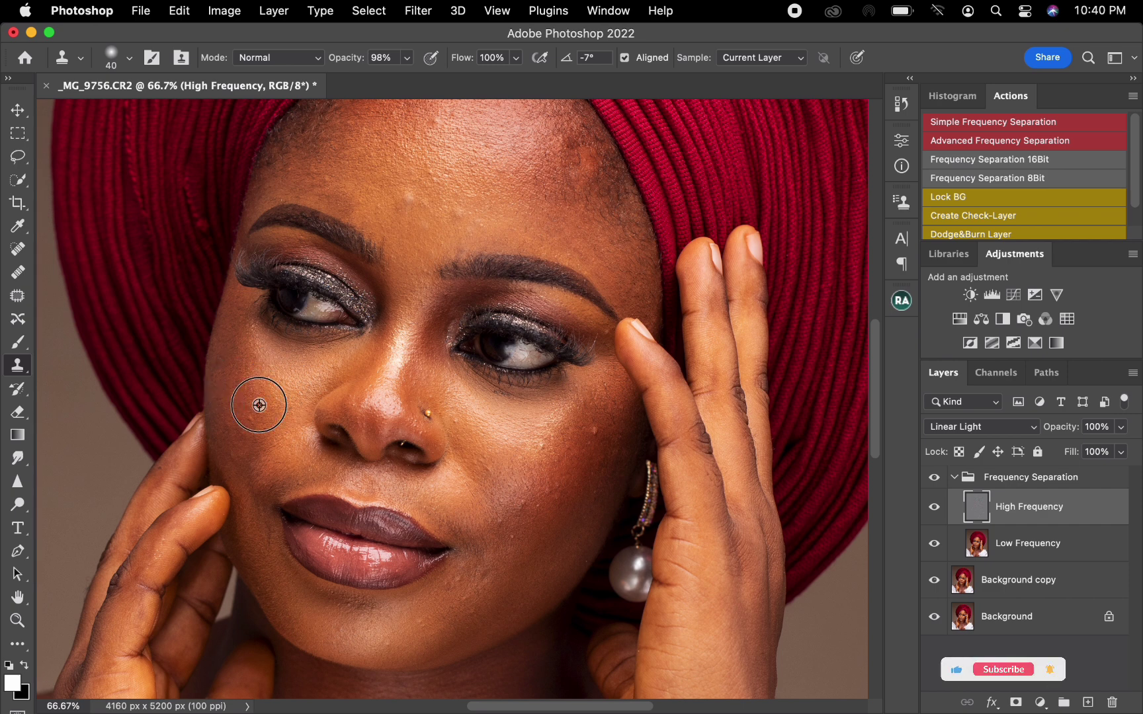
alt+click(593, 432)
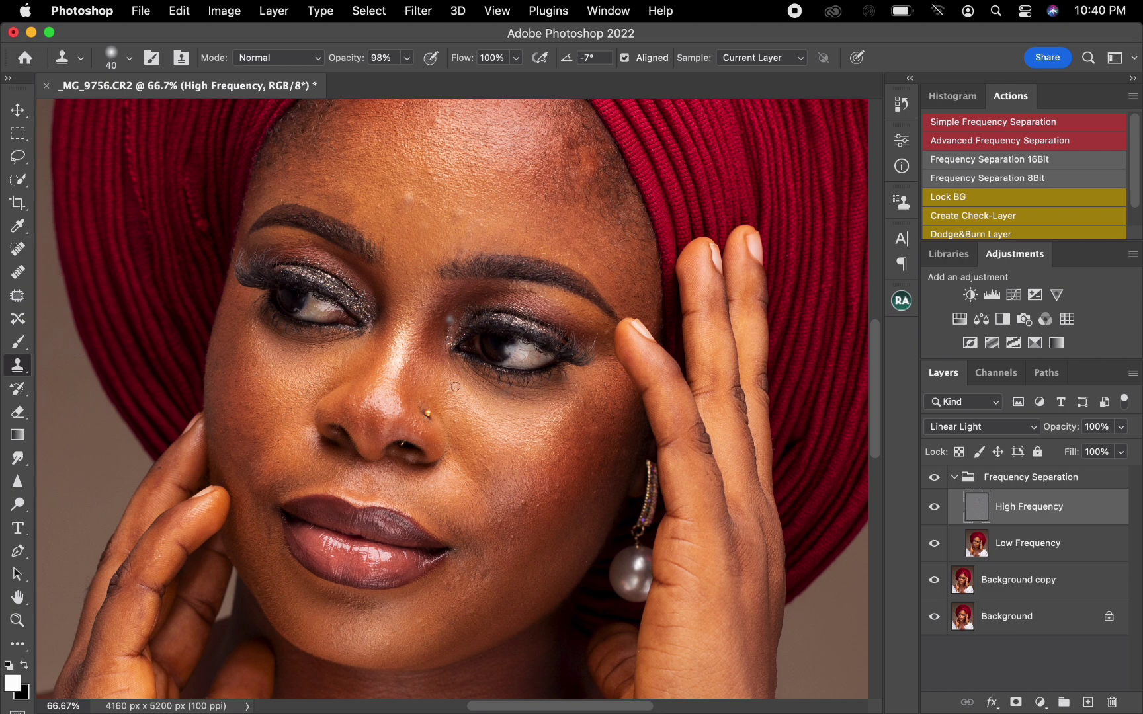
Clone out the texture blemishes beside the mouth and across the lower image-right cheek.
click(450, 319)
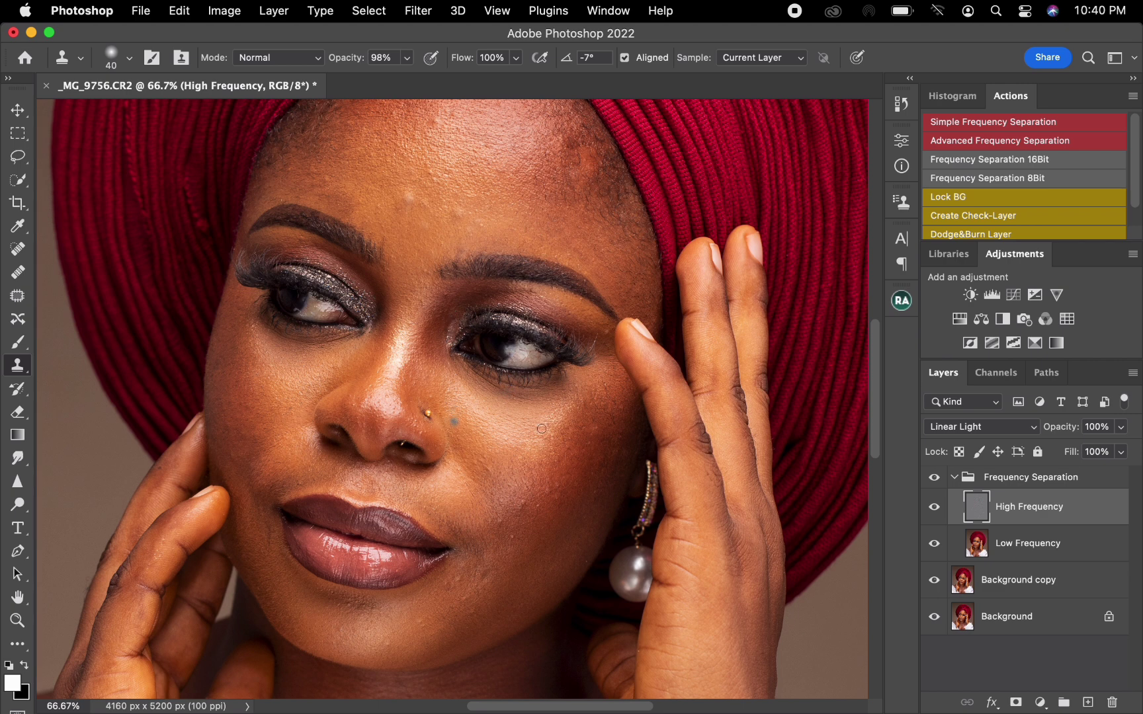
alt+click(447, 601)
drag(459, 584, 445, 586)
alt+click(499, 537)
click(502, 520)
drag(510, 536, 537, 508)
alt+click(525, 520)
click(527, 504)
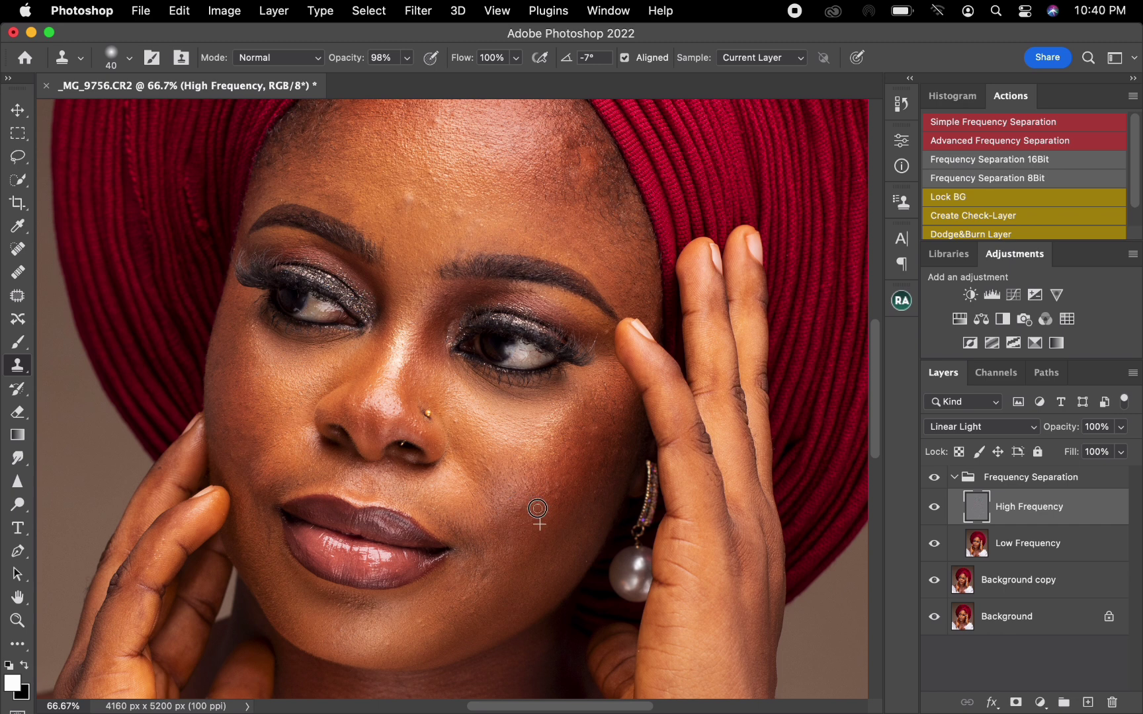
alt+click(497, 465)
mouse_move(480, 476)
mouse_down()
mouse_move(475, 460)
mouse_move(474, 493)
mouse_up()
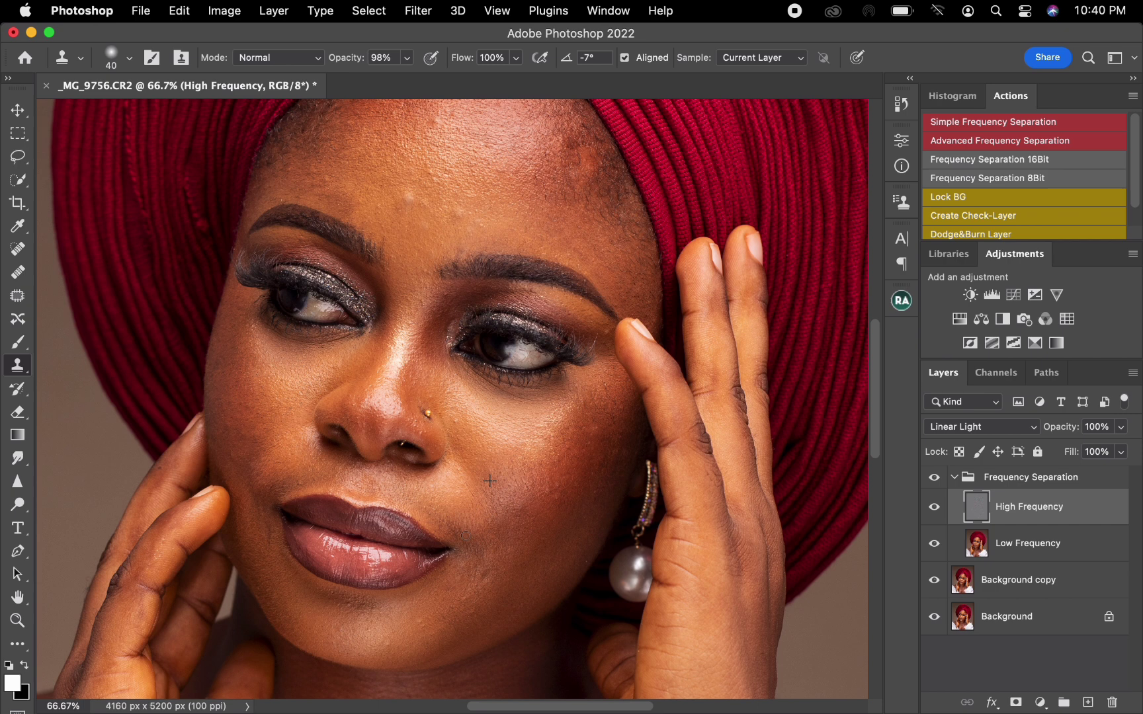
Clone clean skin texture over the blemishes along the chin and jawline below the lips.
alt+click(272, 593)
drag(269, 599, 278, 611)
alt+click(351, 618)
mouse_move(366, 610)
mouse_down()
mouse_move(338, 593)
mouse_move(369, 599)
mouse_move(372, 616)
mouse_move(420, 622)
mouse_move(391, 642)
mouse_up()
alt+click(330, 607)
alt+click(417, 634)
alt+click(392, 641)
alt+click(472, 609)
drag(473, 592, 435, 602)
Clone away the remaining blemishes on the upper forehead near the hairline.
key(space)
drag(383, 319, 387, 382)
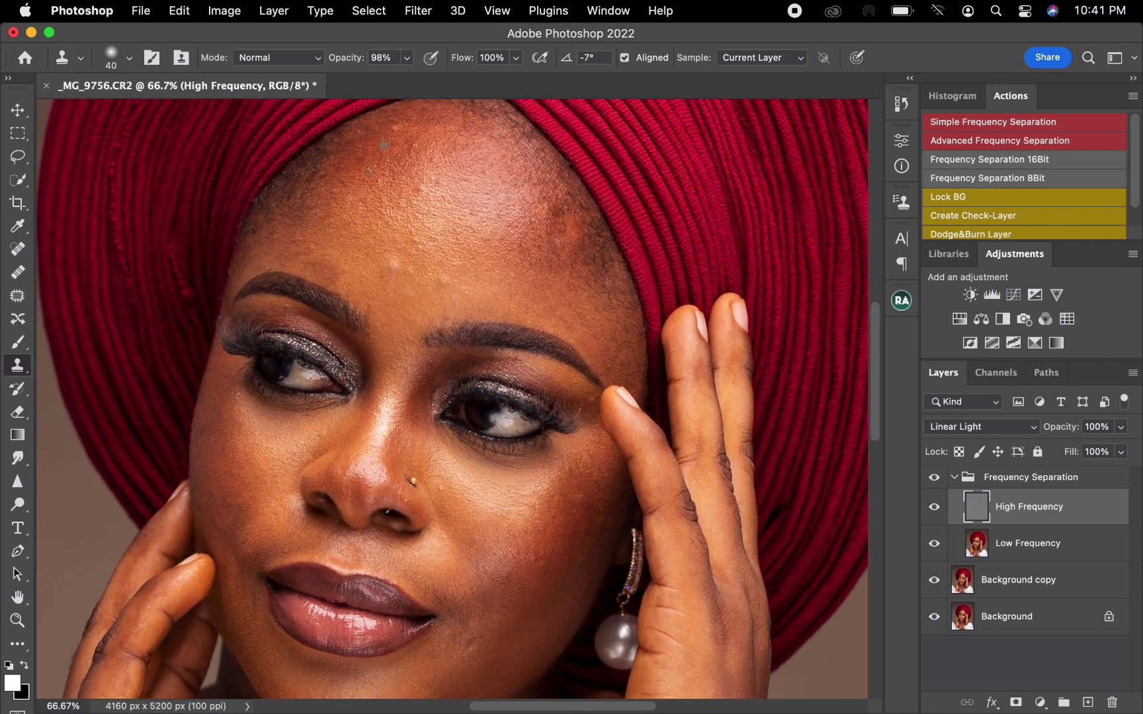
alt+click(397, 153)
click(413, 147)
Select the Low Frequency layer and prepare the Mixer Brush with a clean, empty brush load.
key(super+minus)
key(super+minus)
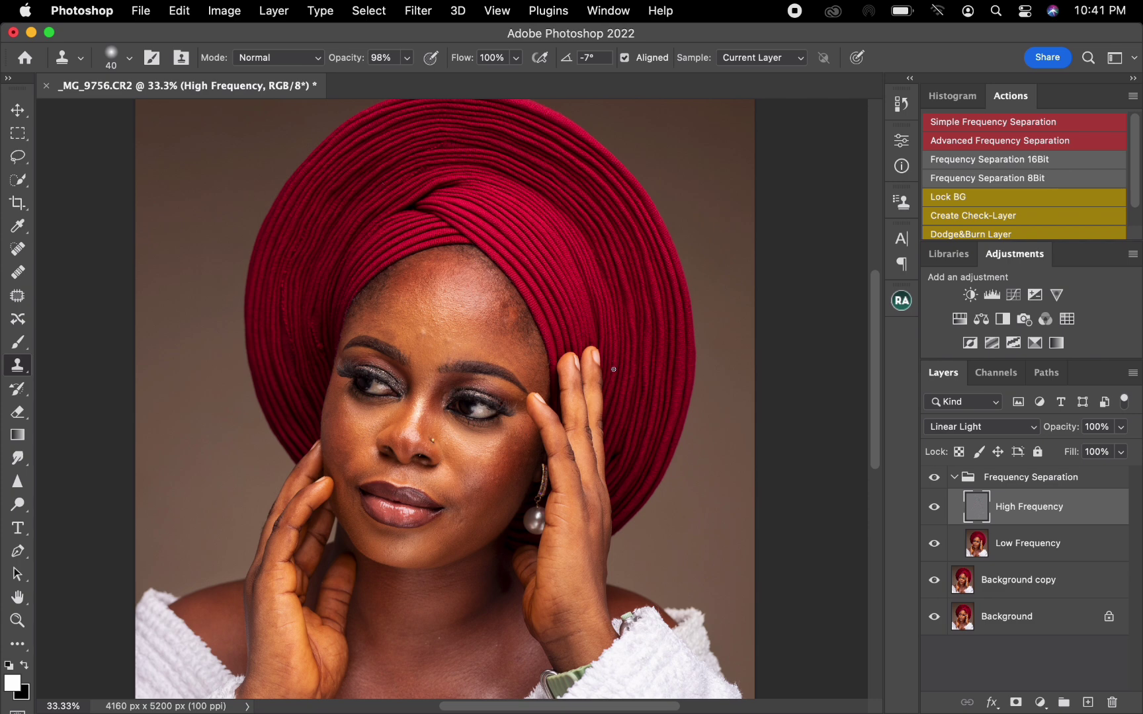
click(1029, 553)
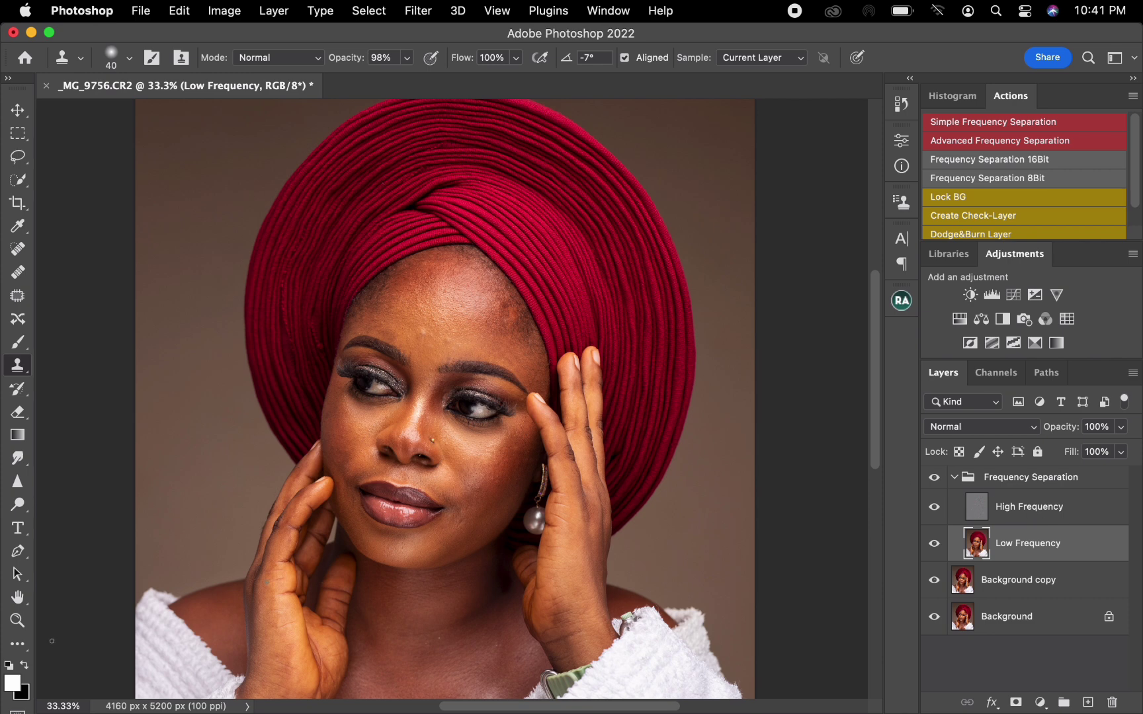
key(k)
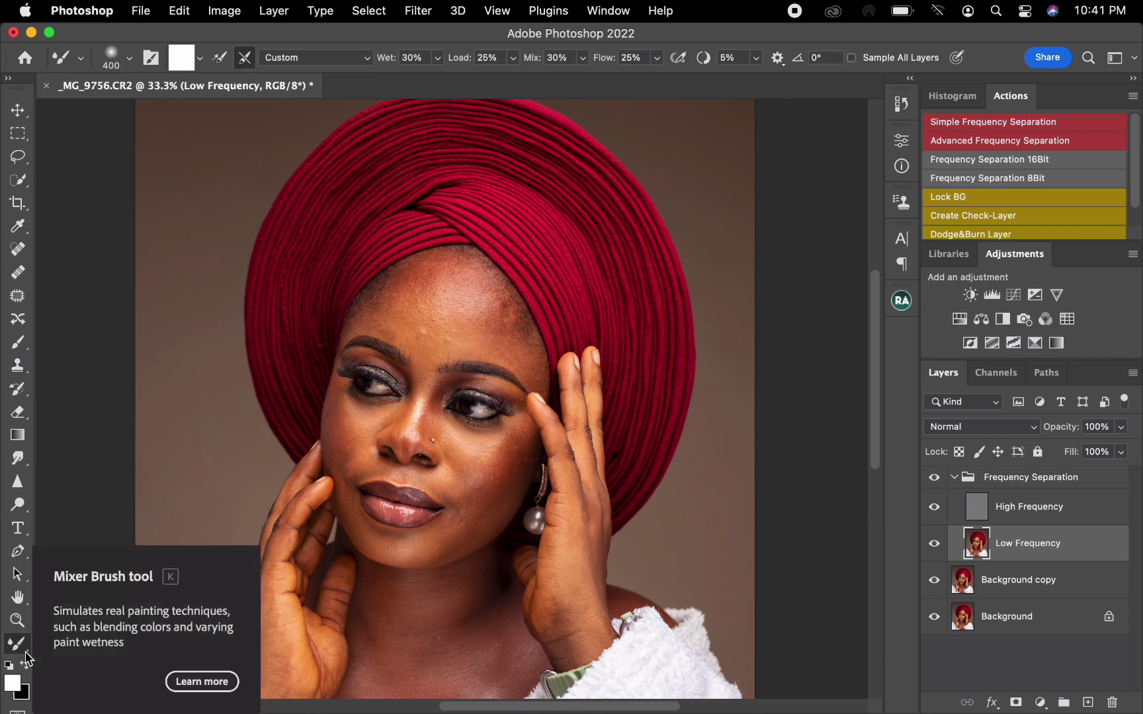
click(200, 58)
click(205, 99)
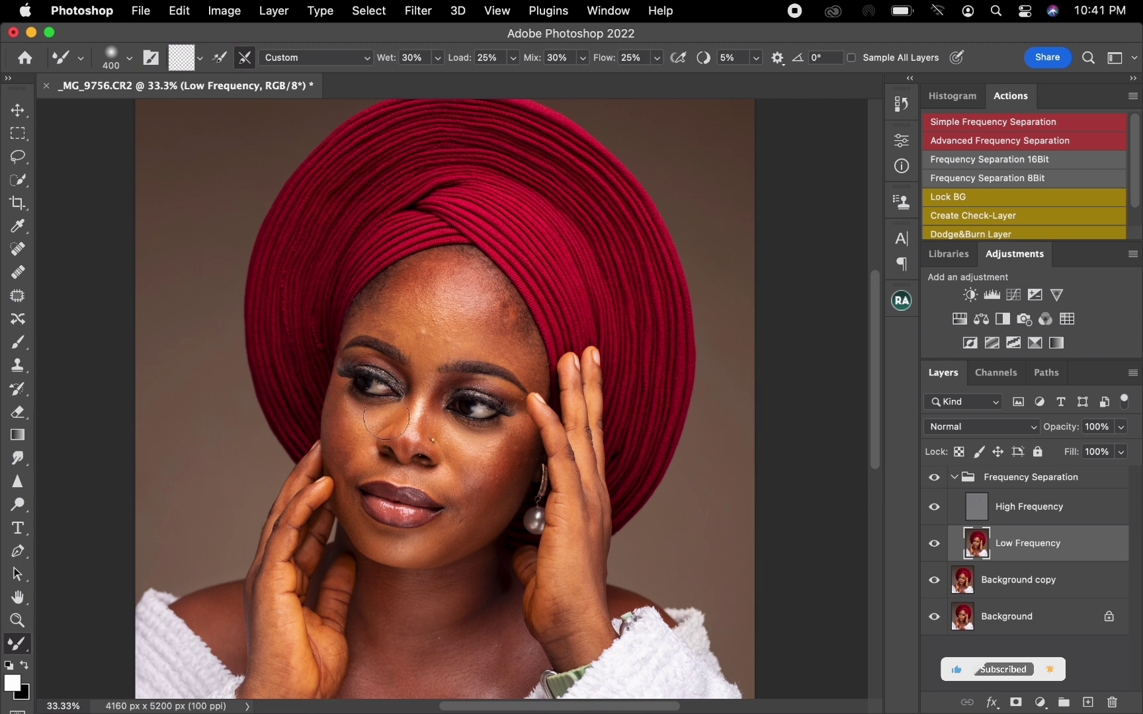
Blend the skin tones on the image-left side of the forehead with the Mixer Brush, adjusting its size to the area.
key(bracketleft)
key(bracketleft)
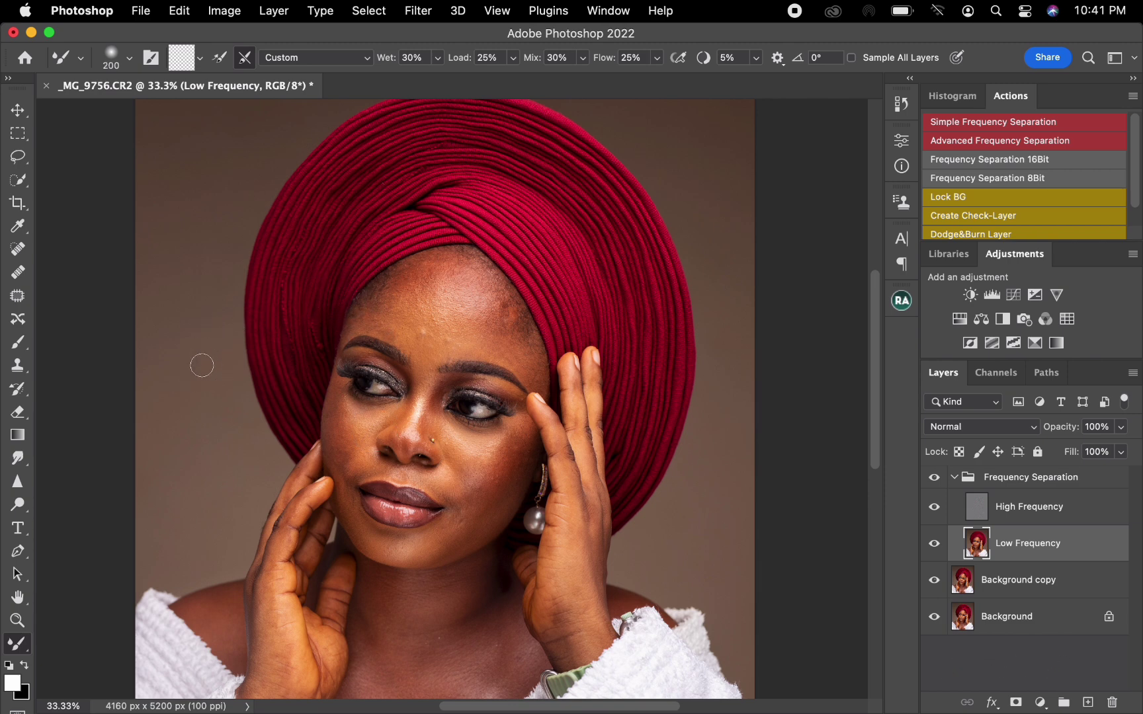
key(bracketleft)
drag(362, 314, 354, 318)
key(bracketright)
mouse_move(374, 302)
mouse_down()
mouse_move(416, 263)
mouse_move(435, 269)
mouse_move(392, 304)
mouse_up()
key(bracketright)
Smooth the uneven tones and reddish patches across the central and image-right forehead with the Mixer Brush, resizing it between areas.
key(bracketright)
mouse_move(389, 312)
mouse_down()
mouse_move(380, 318)
mouse_move(399, 340)
mouse_move(367, 326)
mouse_up()
key(bracketright)
key(bracketright)
key(bracketright)
key(bracketright)
key(bracketright)
mouse_move(422, 286)
mouse_down()
mouse_move(420, 327)
mouse_move(443, 342)
mouse_move(449, 316)
mouse_move(487, 301)
mouse_move(438, 288)
mouse_move(466, 304)
mouse_up()
key(bracketright)
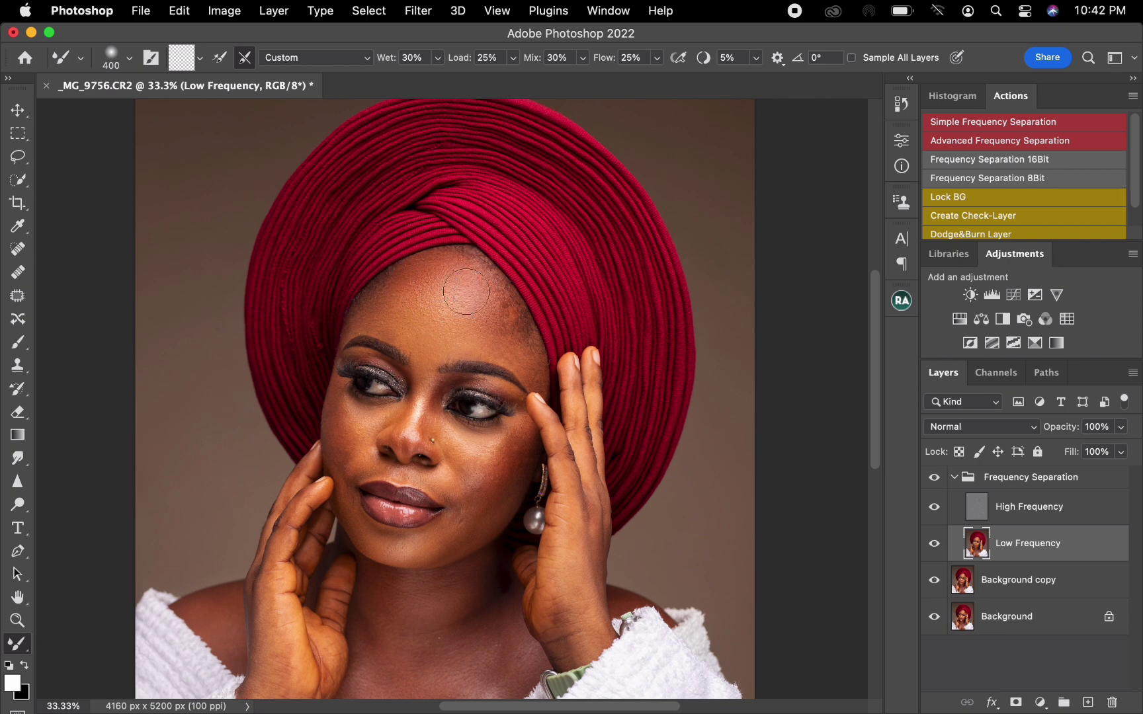
key(bracketleft)
key(bracketleft)
key(bracketright)
key(bracketright)
key(bracketright)
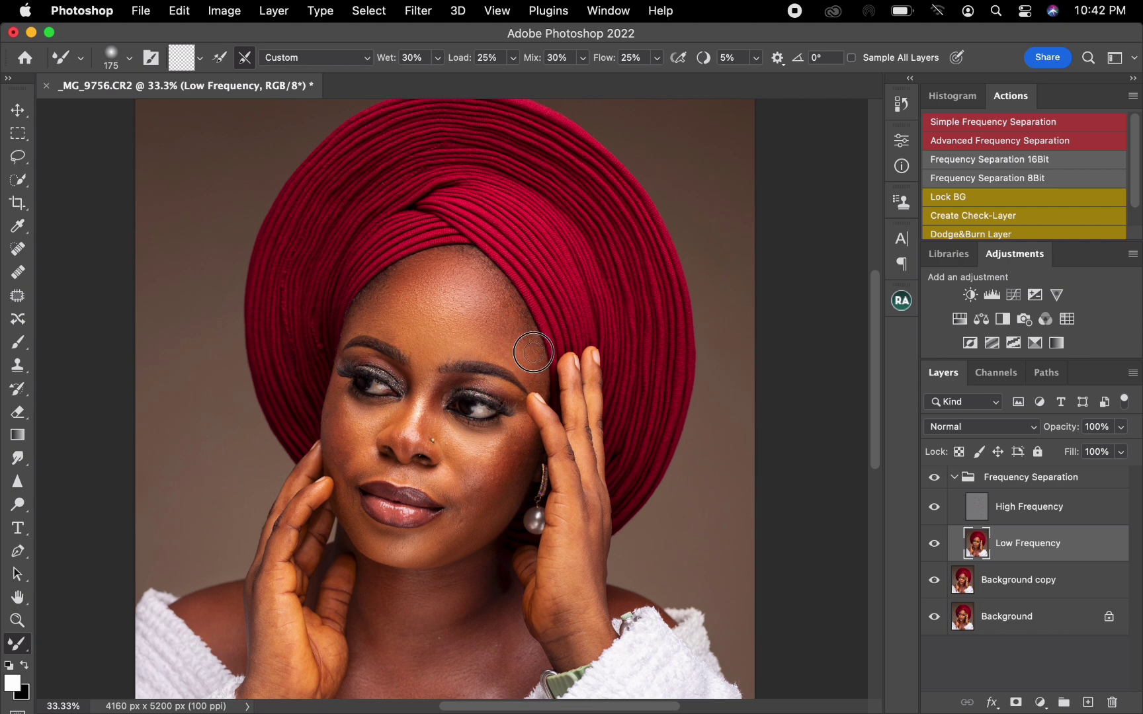
Blend the skin tones around the image-right temple, brow and upper eyelid, ending with a brush size of 125.
key(bracketright)
key(bracketright)
key(bracketleft)
key(bracketleft)
key(bracketleft)
key(bracketright)
key(bracketright)
key(bracketright)
key(bracketleft)
key(bracketright)
key(bracketleft)
Blend the tones along the nose bridge and near the image-left eye with brush sizes from 90 to 150.
key(bracketright)
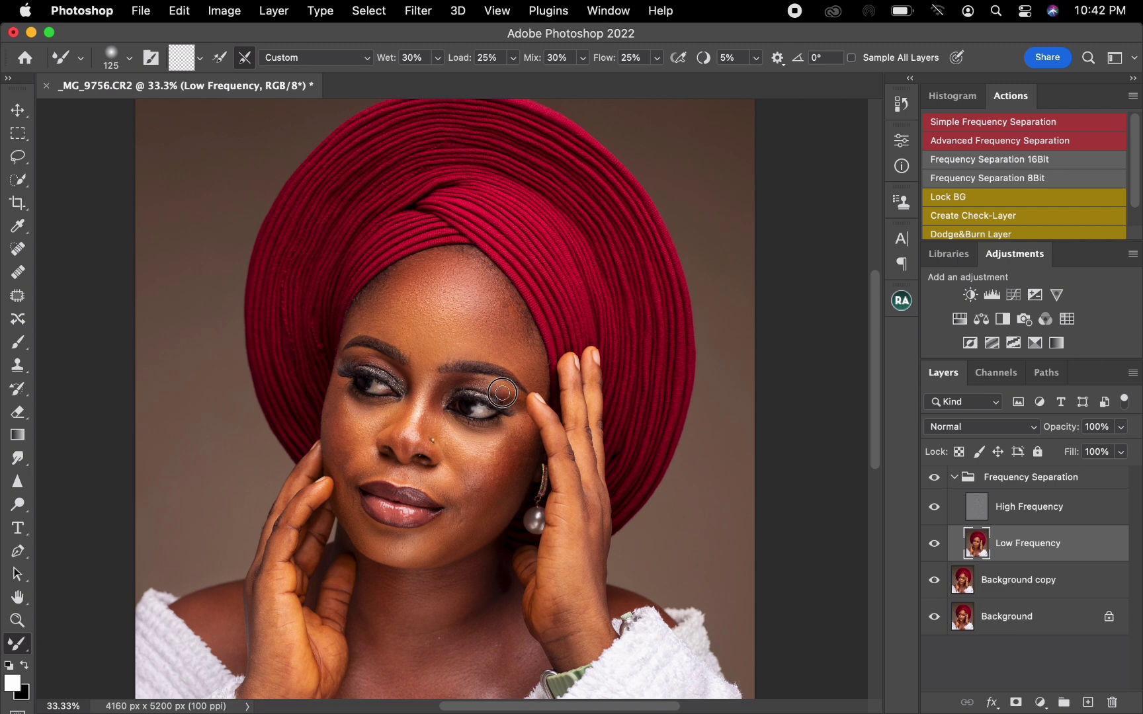
drag(517, 396, 501, 391)
key(bracketright)
key(bracketleft)
key(bracketright)
key(bracketright)
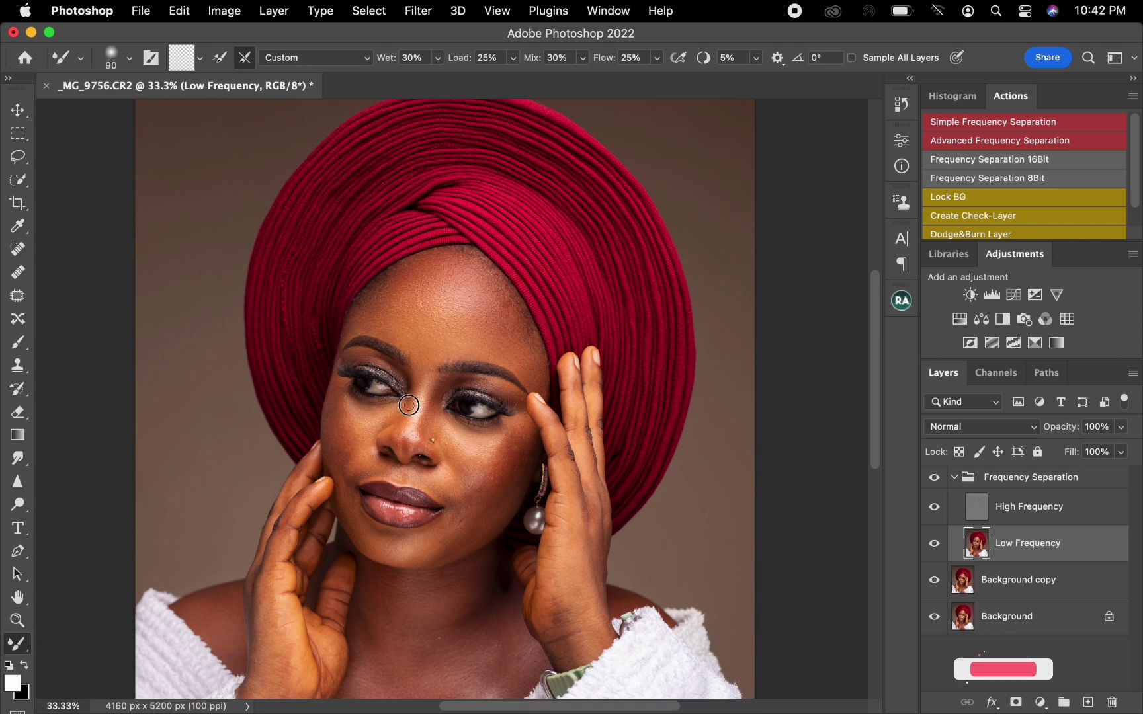
Smooth the image-left cheek down to the corner of the mouth with brush sizes between 200 and 125.
key(bracketright)
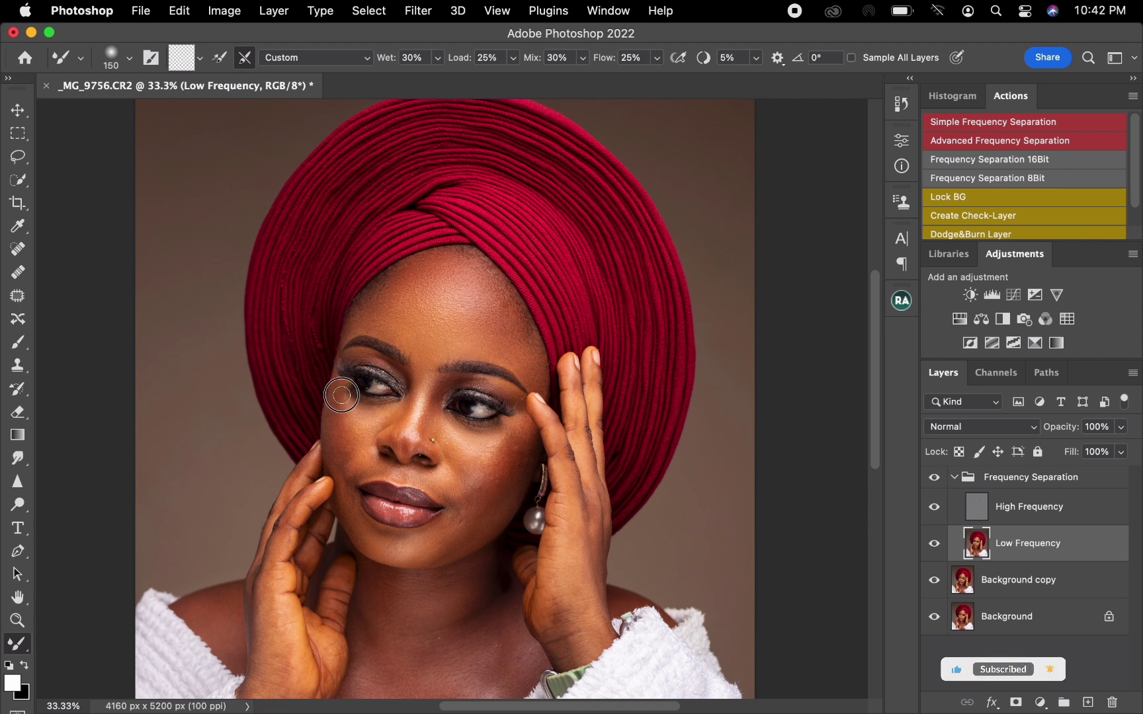
key(bracketright)
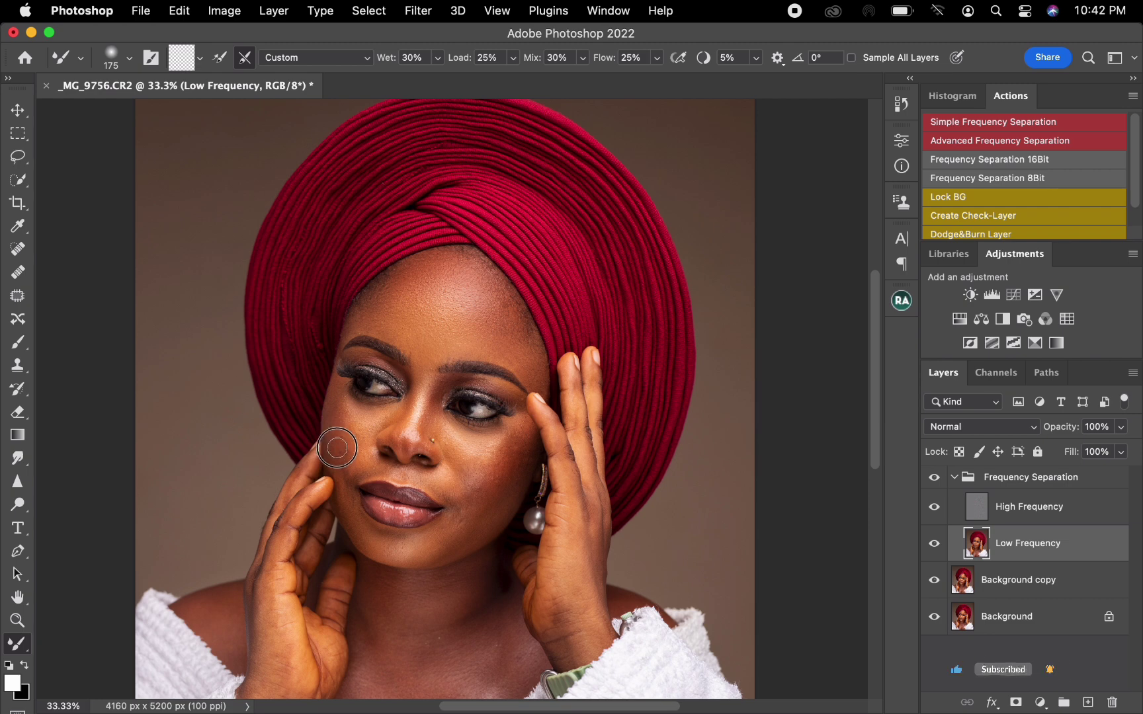
key(bracketright)
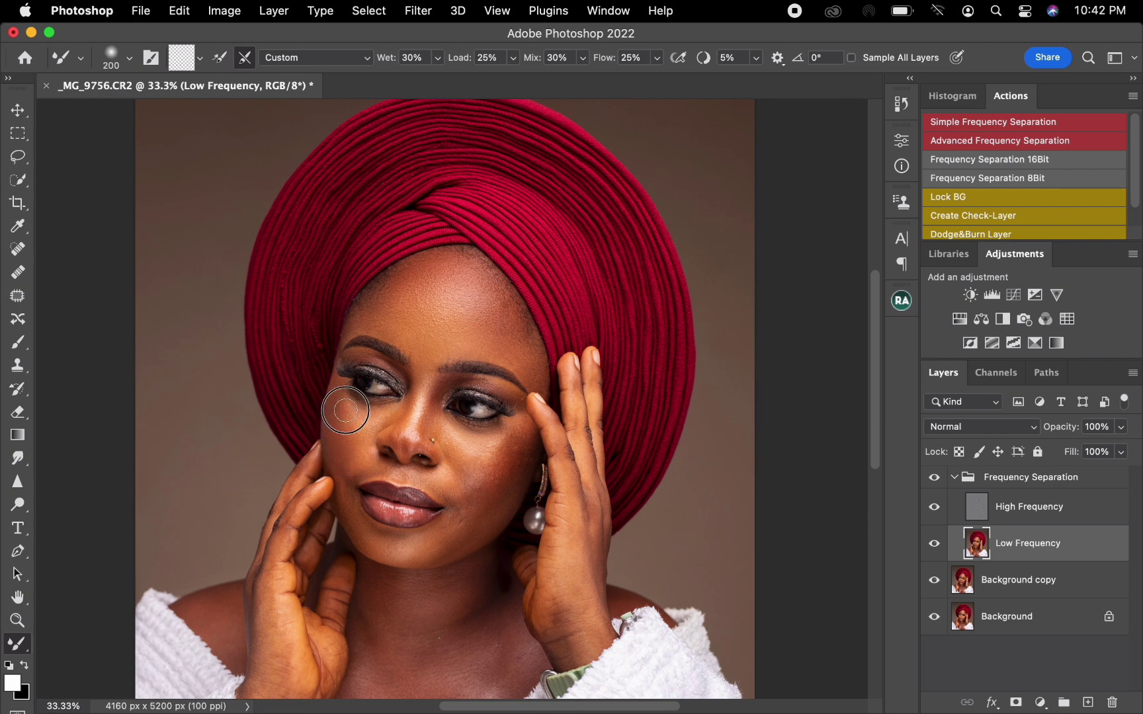
key(bracketleft)
key(bracketleft)
key(bracketleft)
key(bracketright)
key(bracketright)
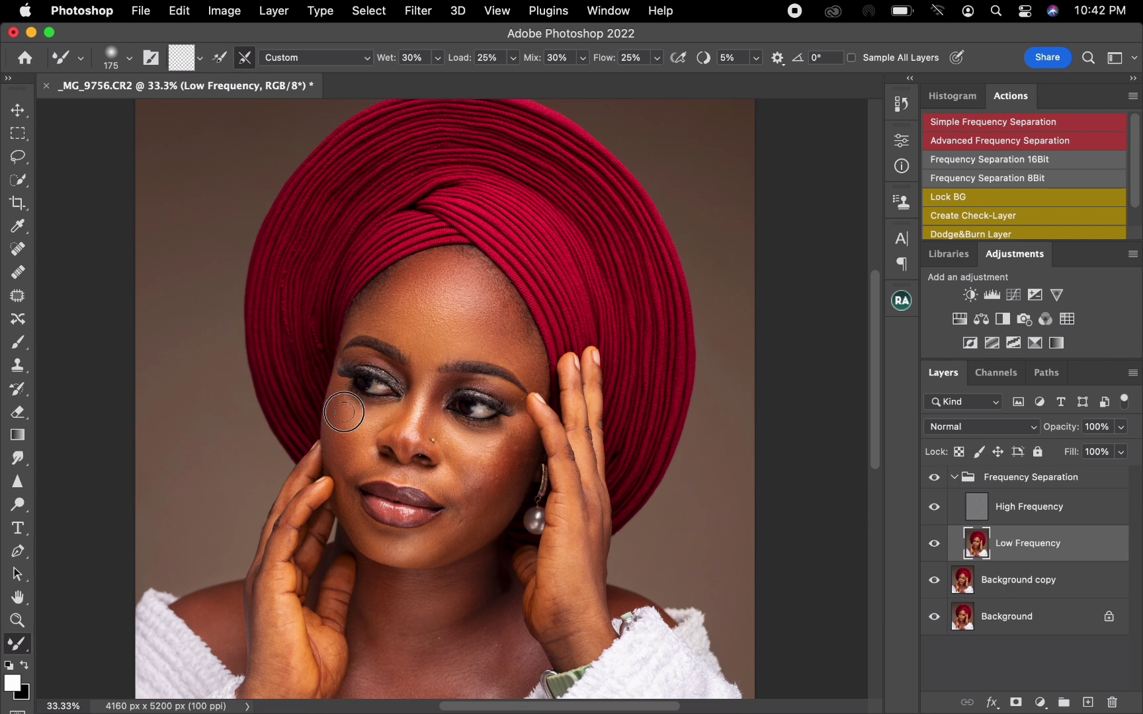
key(bracketleft)
key(bracketleft)
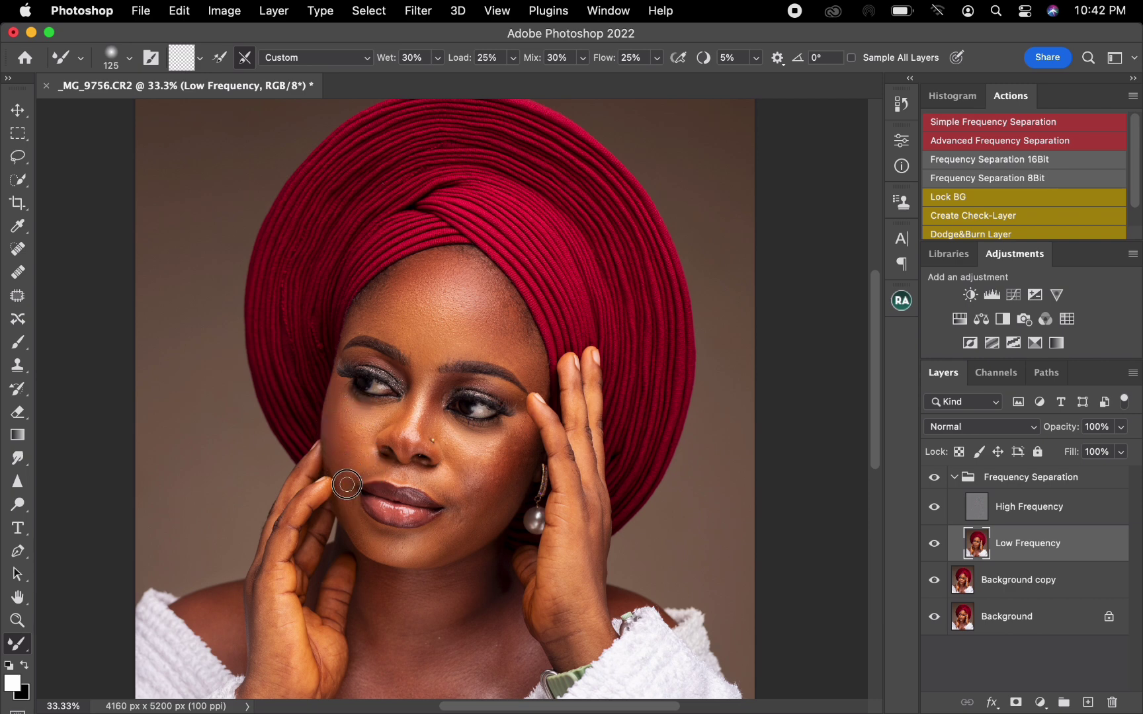
Smooth the reddish patches on the image-right cheek with the Mixer Brush, enlarging it from 175 to 250.
key(bracketright)
key(bracketright)
key(bracketright)
key(bracketright)
key(bracketright)
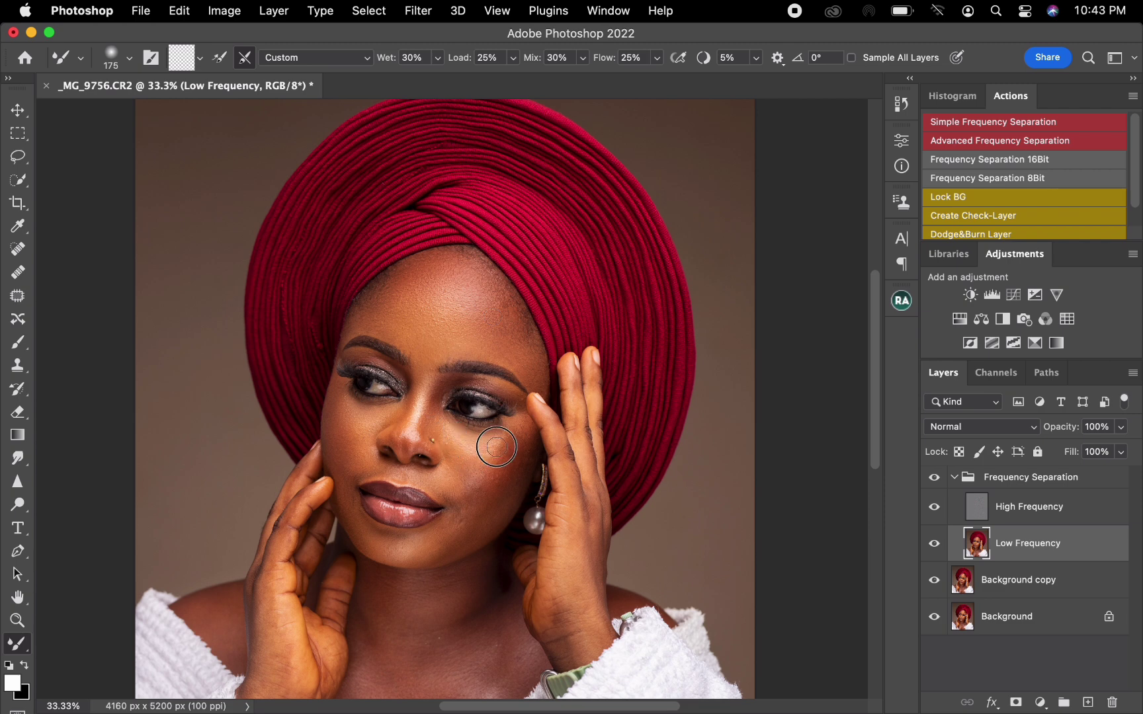
key(bracketright)
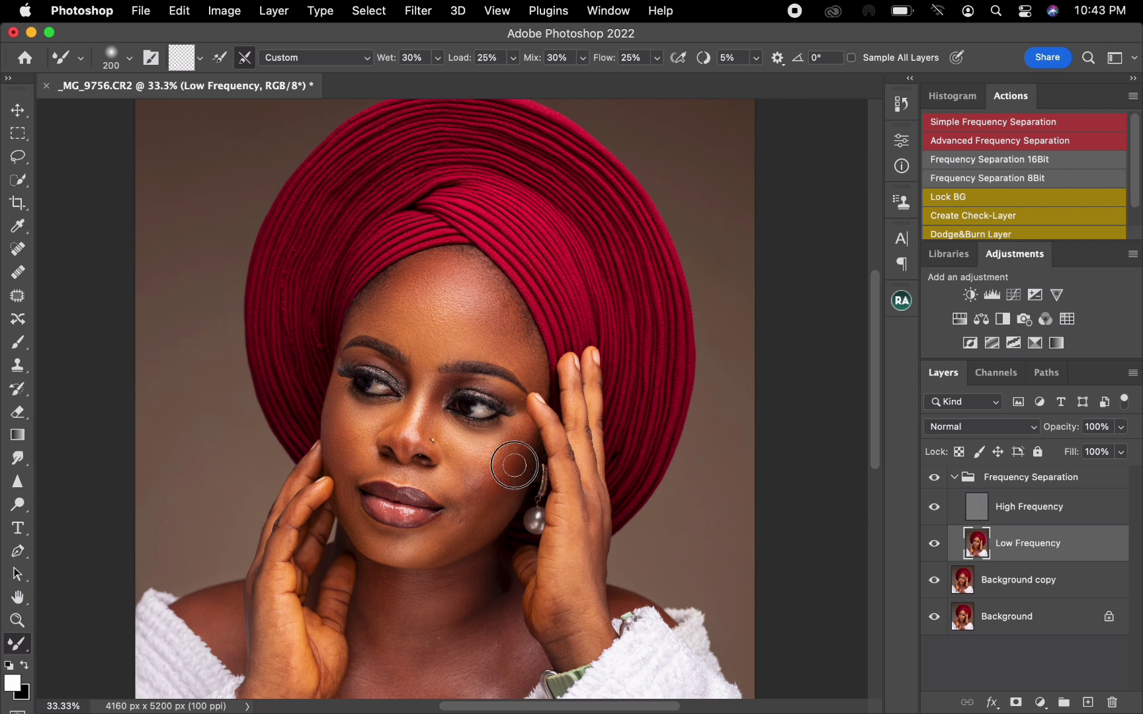
key(bracketright)
key(bracketright)
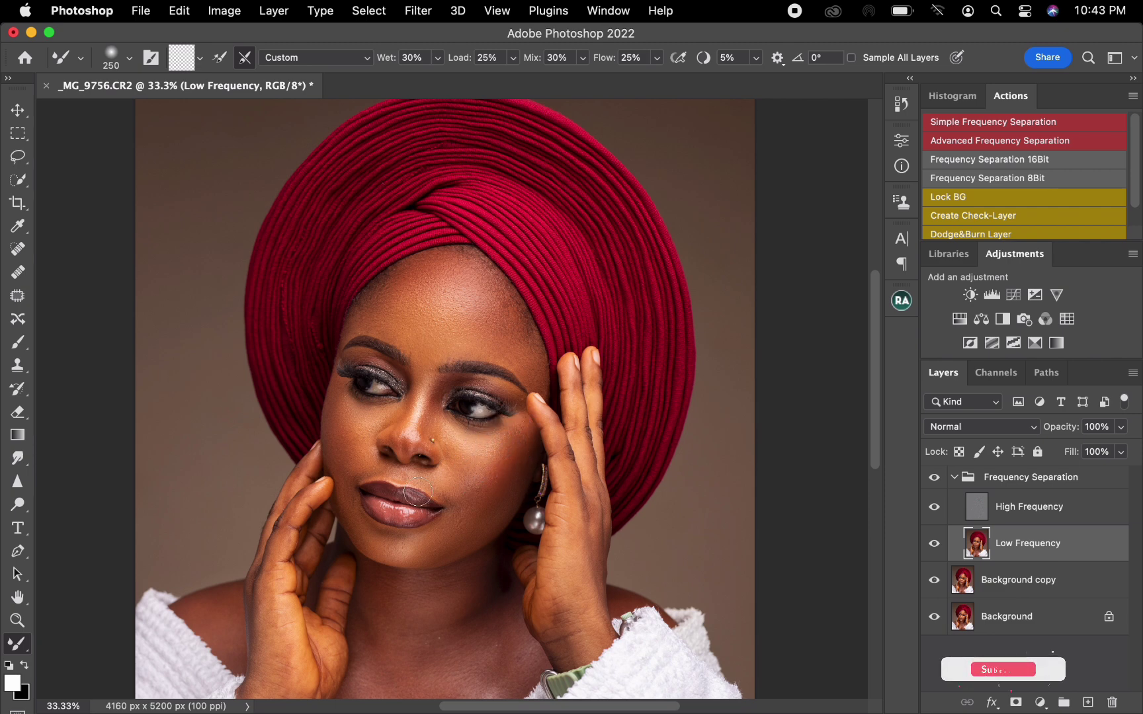
Blend the tones around the mouth, chin and image-right jaw with brush sizes 125 to 250, and compare with the Frequency Separation group hidden.
key(bracketleft)
key(bracketleft)
key(bracketleft)
key(bracketleft)
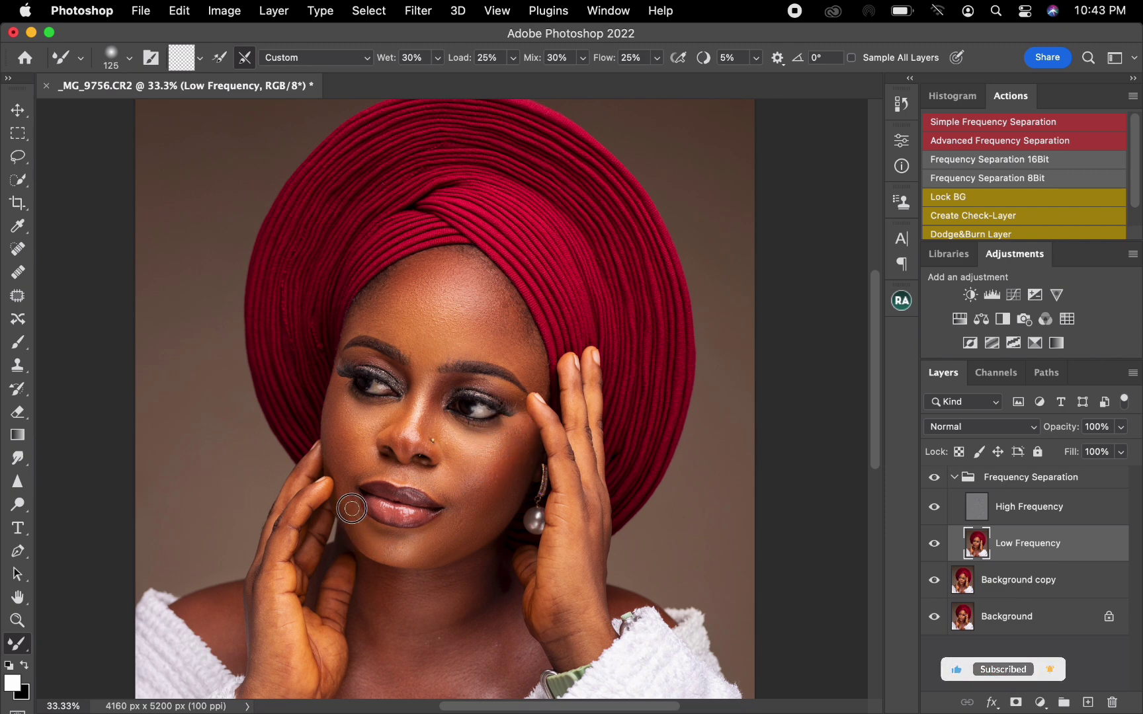
key(bracketright)
key(bracketright)
key(bracketright)
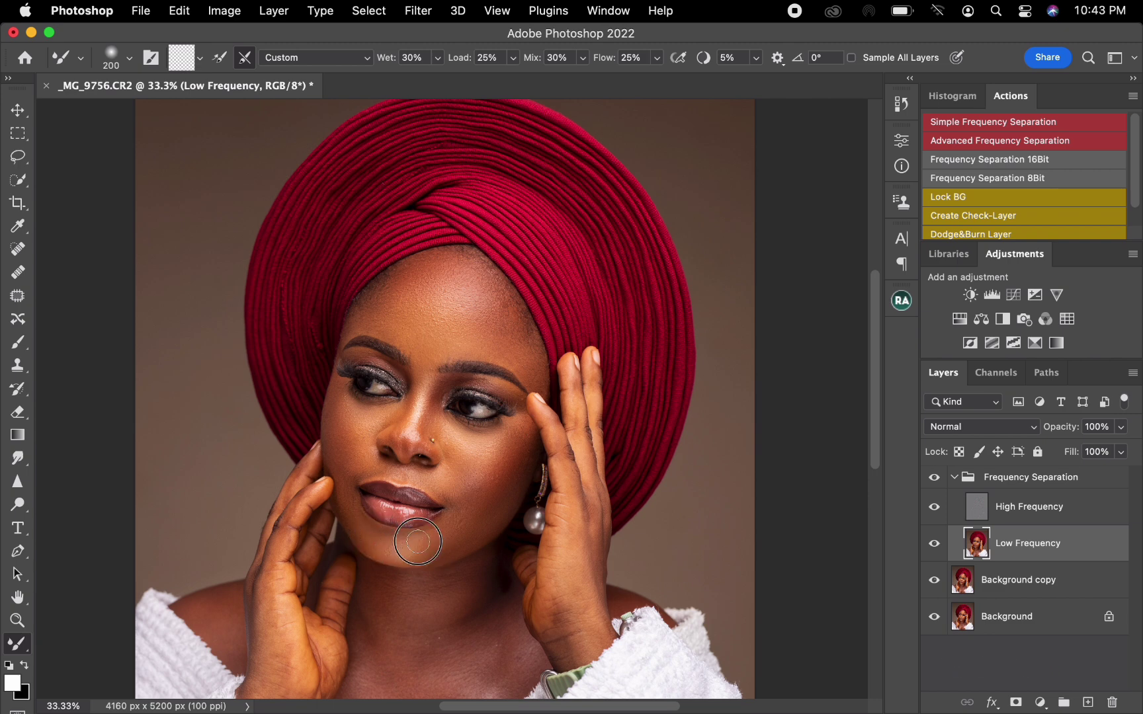
key(bracketright)
drag(447, 536, 493, 501)
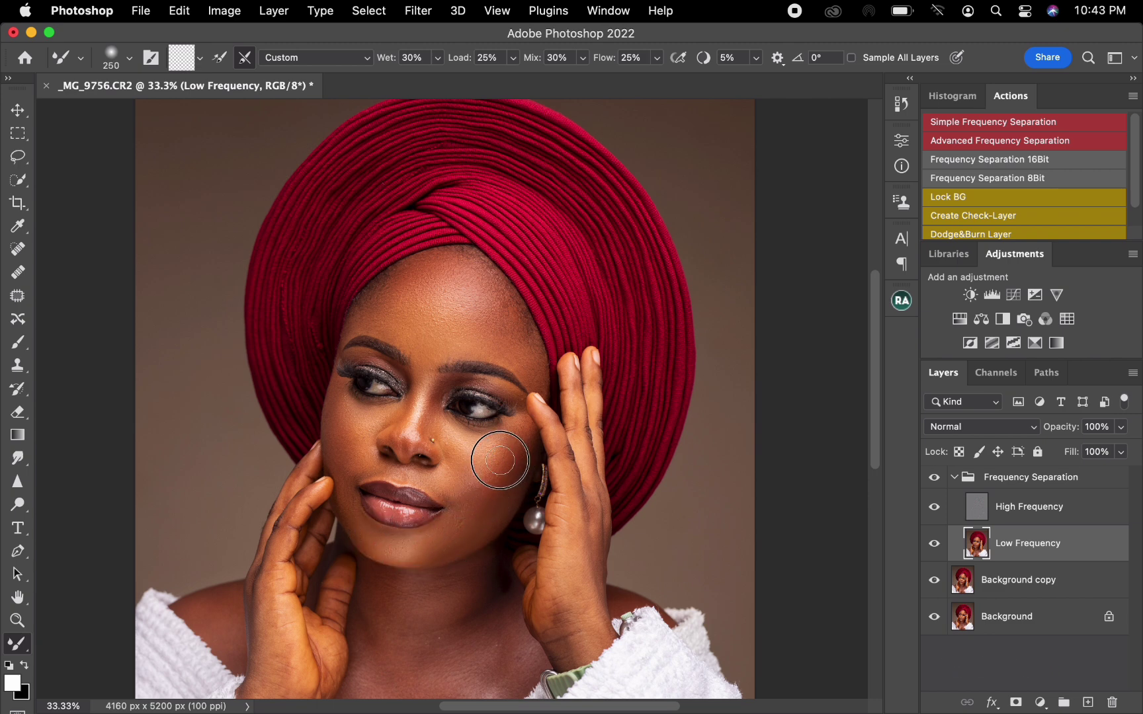
drag(514, 441, 509, 436)
click(937, 479)
click(942, 483)
Clone out texture flaws at the nose bridge and image-right cheek on the High Frequency layer, using the Clone Stamp at size 40.
key(super+equal)
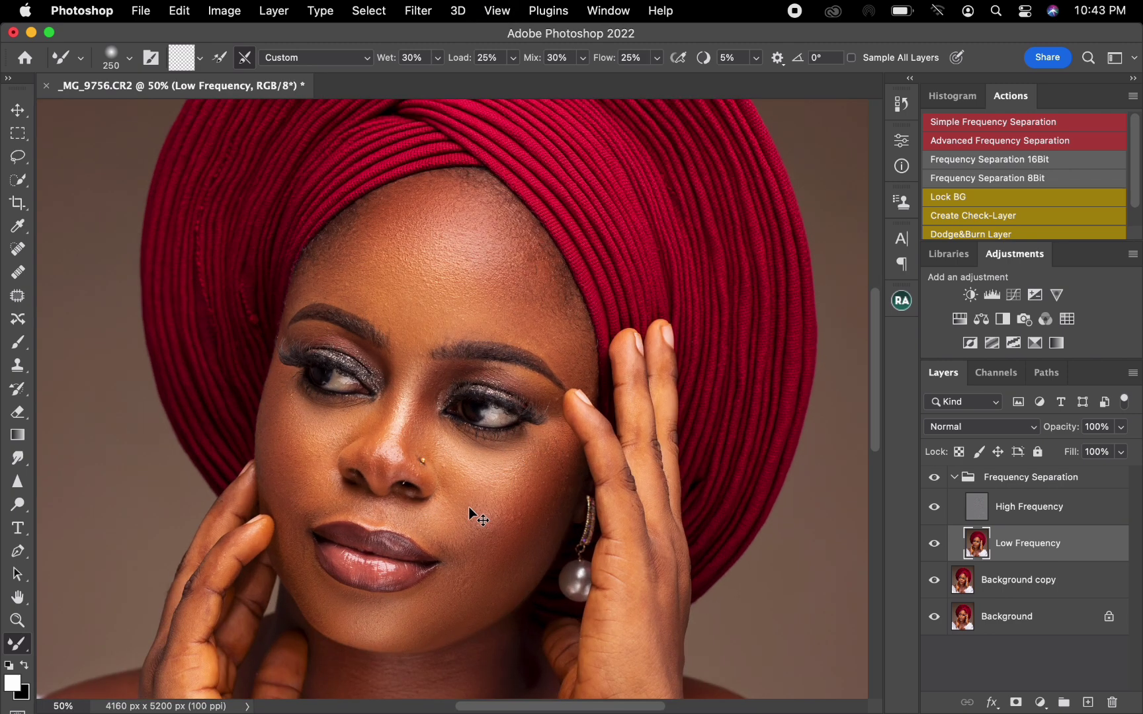
key(super+equal)
key(super+equal)
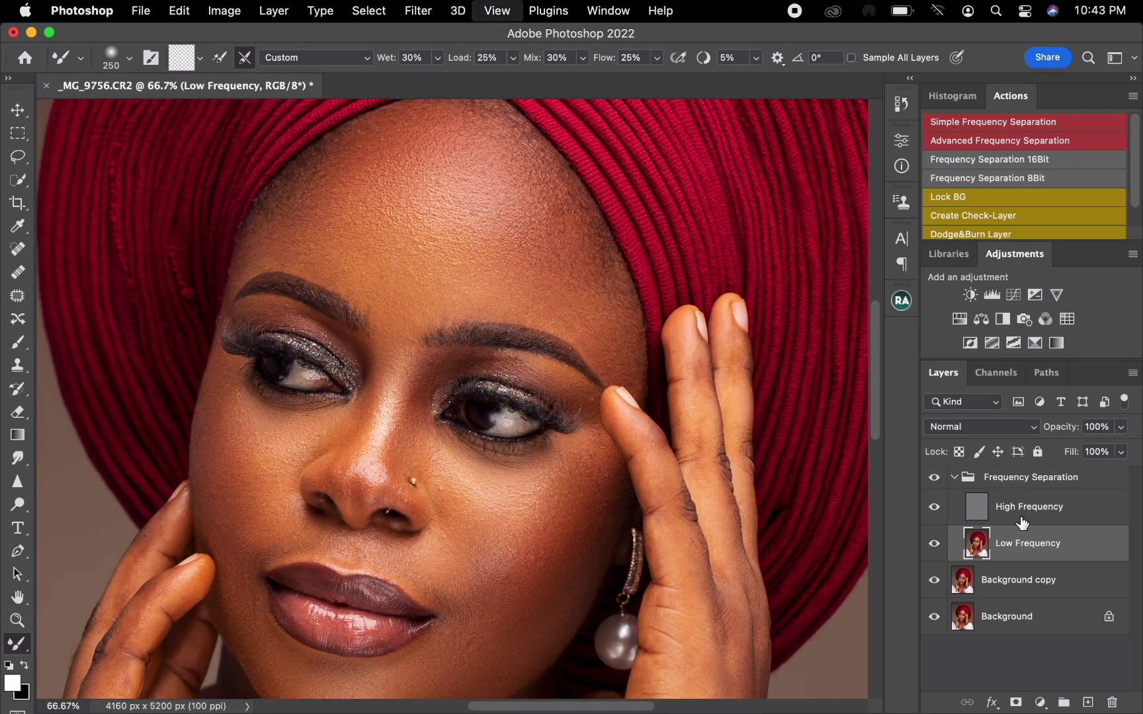
click(998, 513)
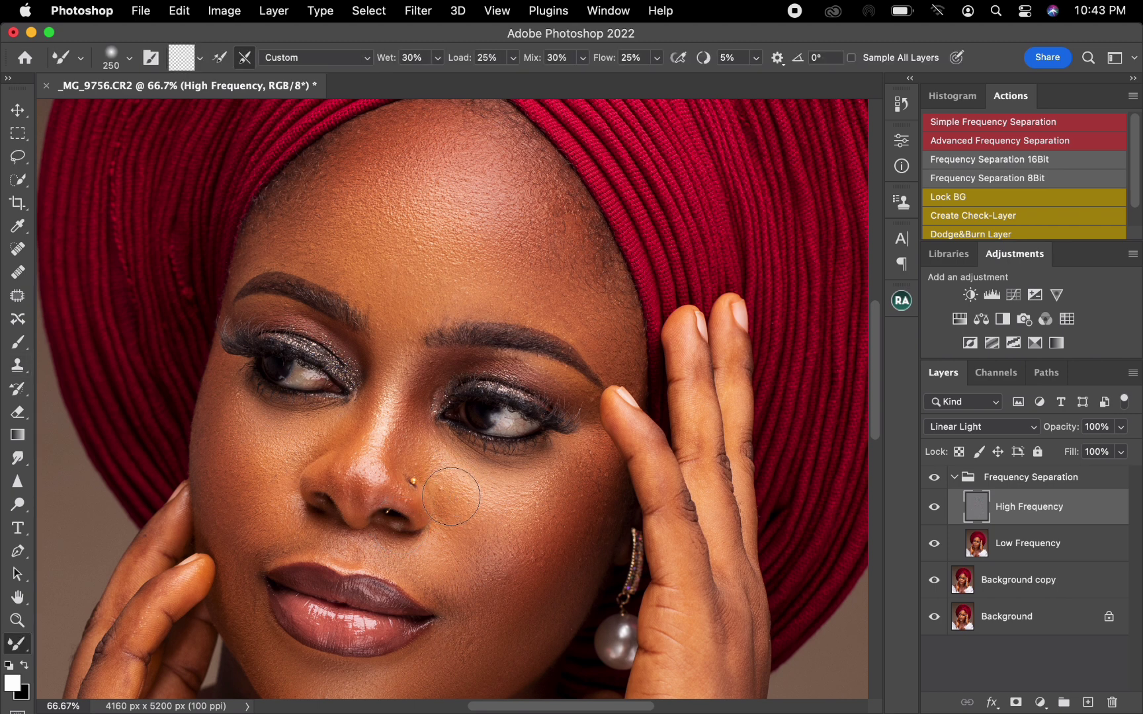
click(20, 368)
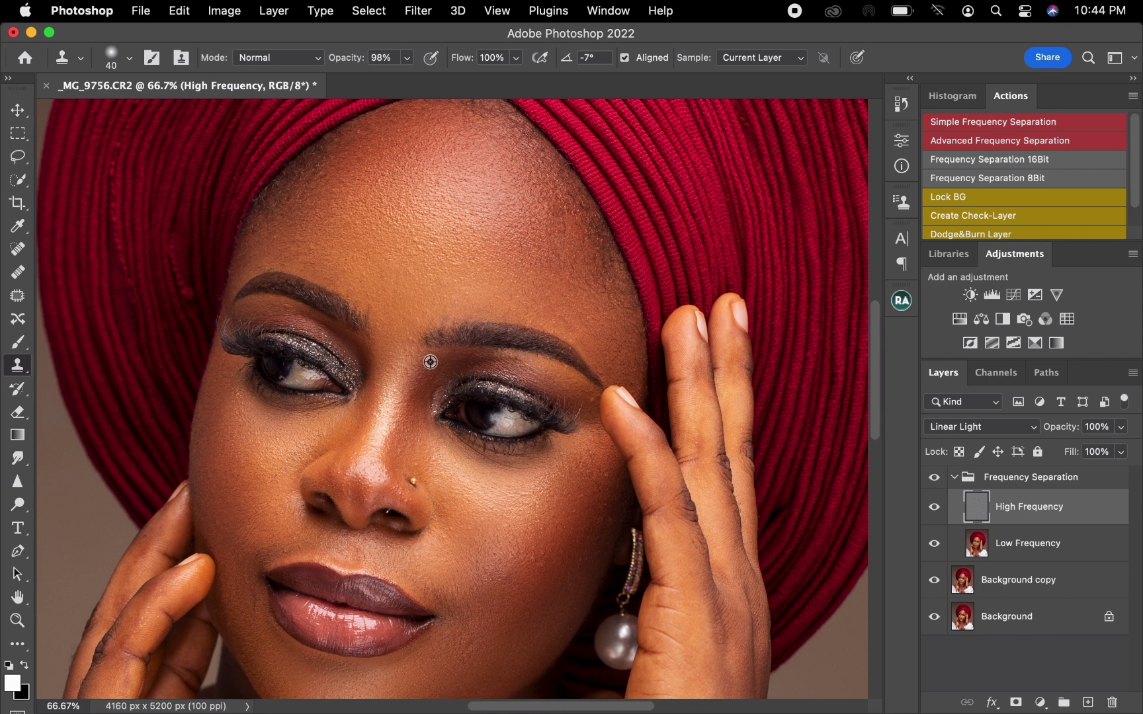
alt+click(407, 350)
alt+click(608, 476)
drag(588, 487, 582, 496)
alt+click(589, 474)
drag(580, 444, 575, 449)
Clone clean skin texture over the remaining flaws on the jaw, lower image-right cheek and forehead.
alt+click(480, 654)
mouse_move(468, 641)
mouse_down()
mouse_move(468, 653)
mouse_move(481, 641)
mouse_up()
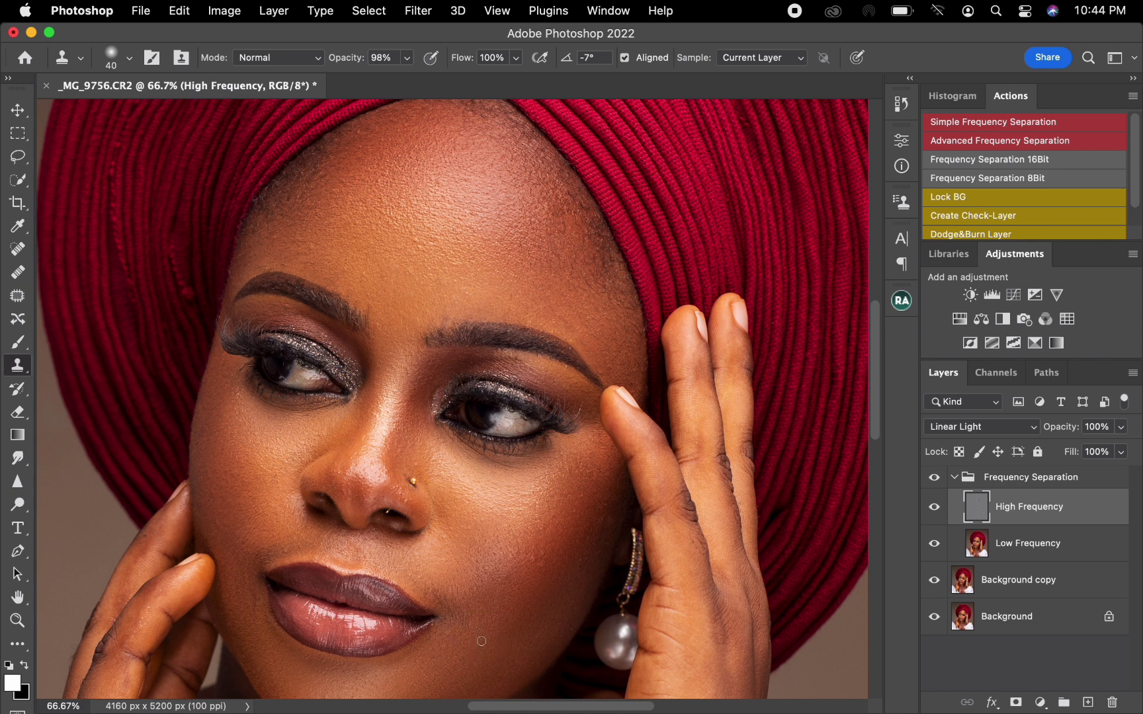
alt+click(558, 549)
drag(552, 514, 554, 511)
drag(401, 255, 435, 237)
Blend the image-right cheek down to the chin on the Low Frequency layer with the Mixer Brush up to size 300, and compare before and after.
key(super+minus)
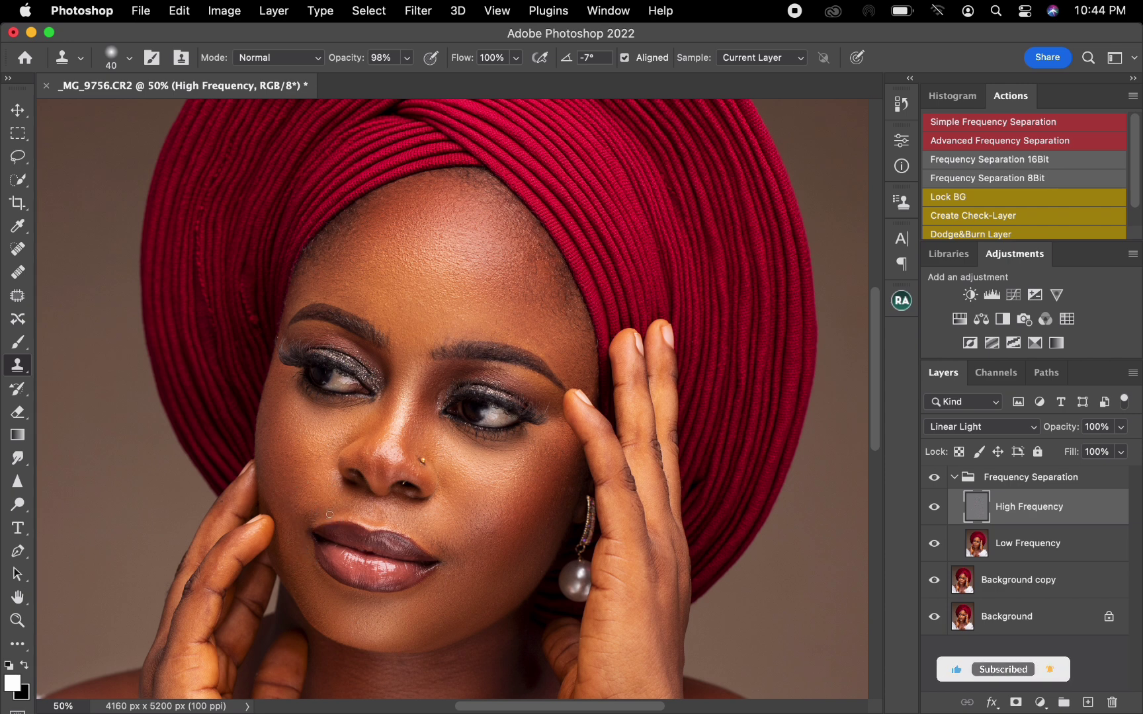
key(super+minus)
key(super+minus)
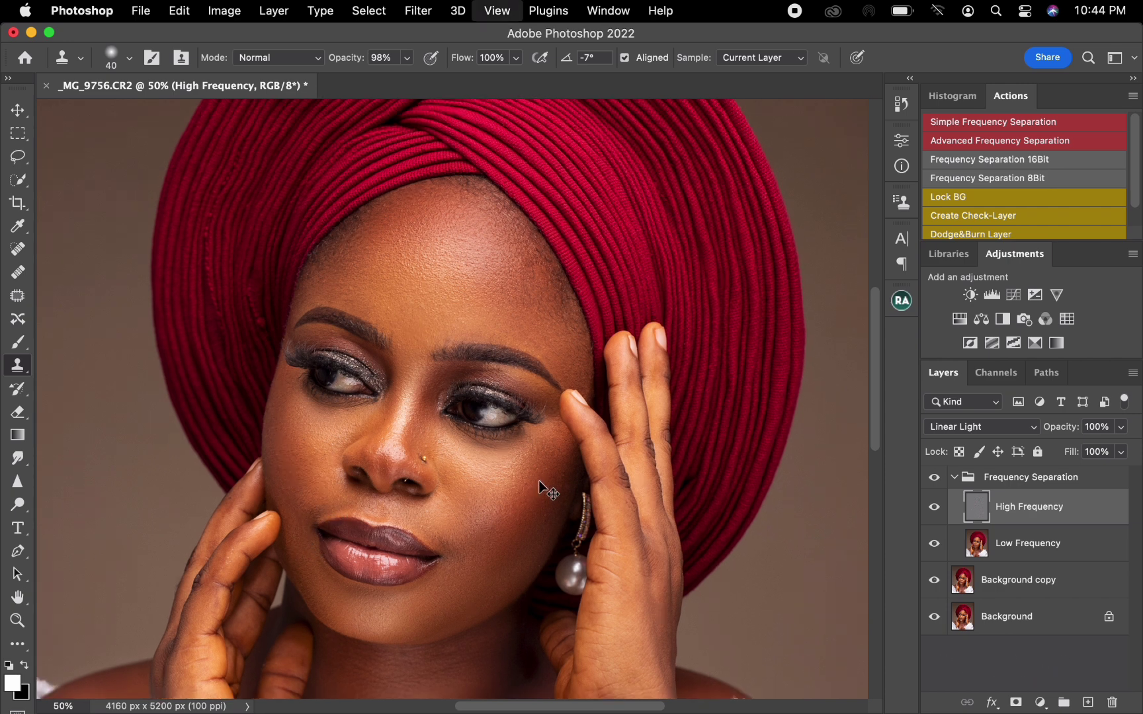
key(super+plus)
key(super+plus)
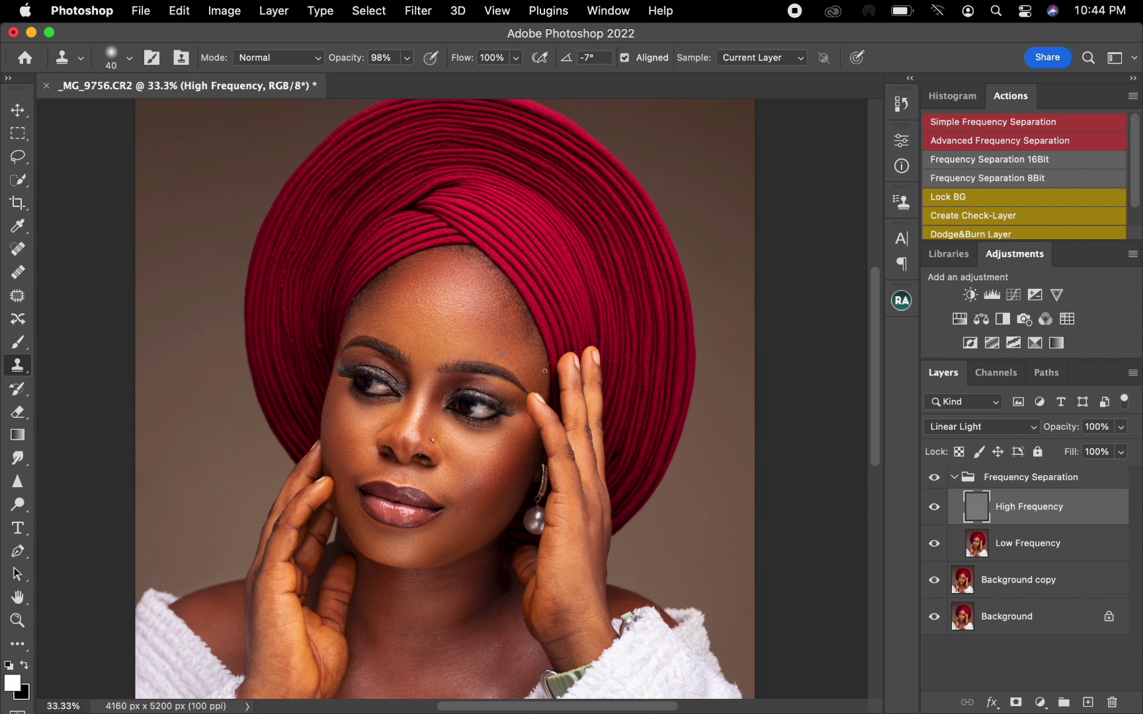
click(986, 543)
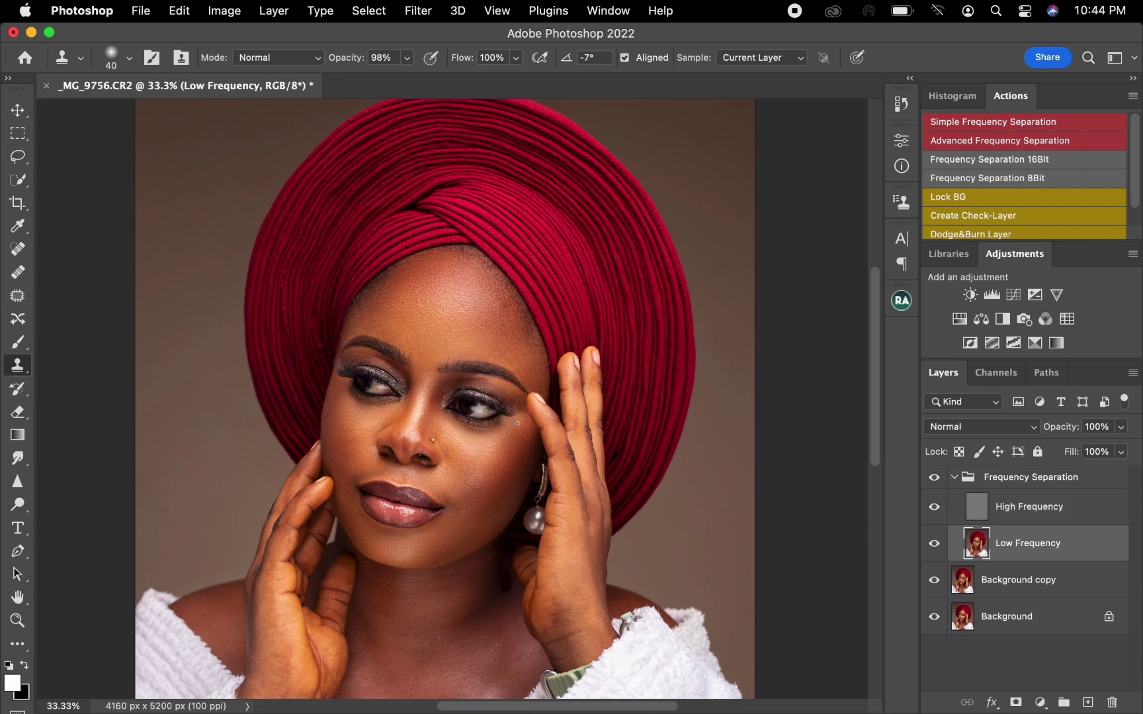
click(18, 648)
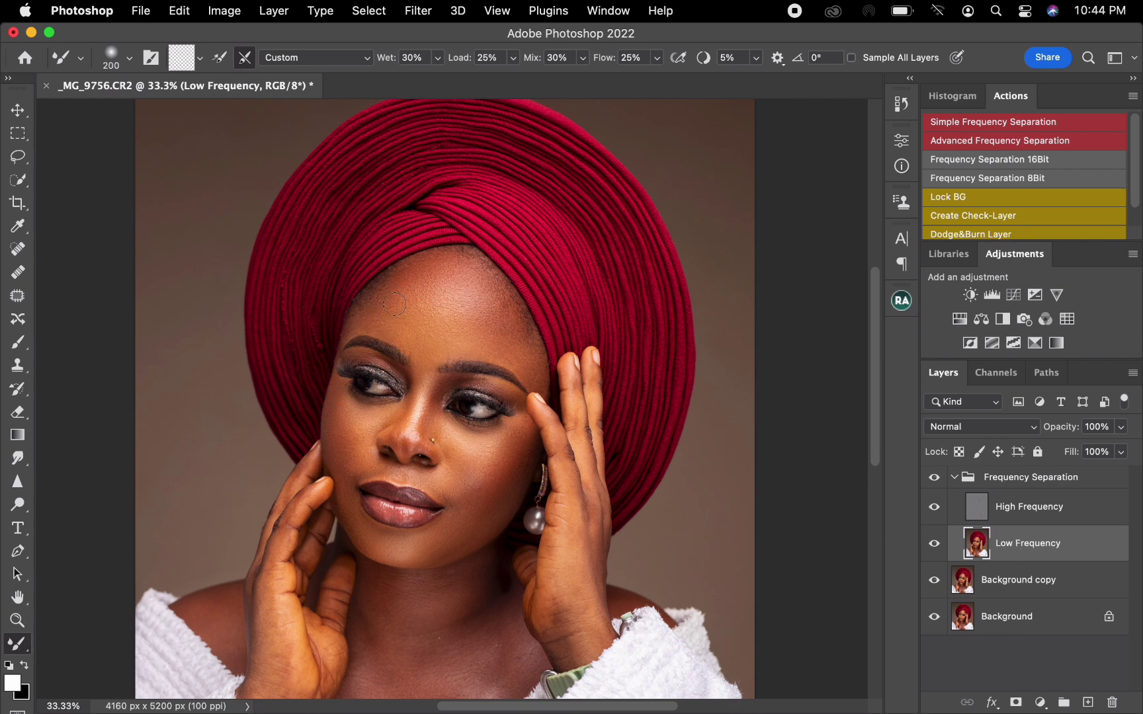
key(bracketright)
key(bracketleft)
key(bracketright)
key(bracketright)
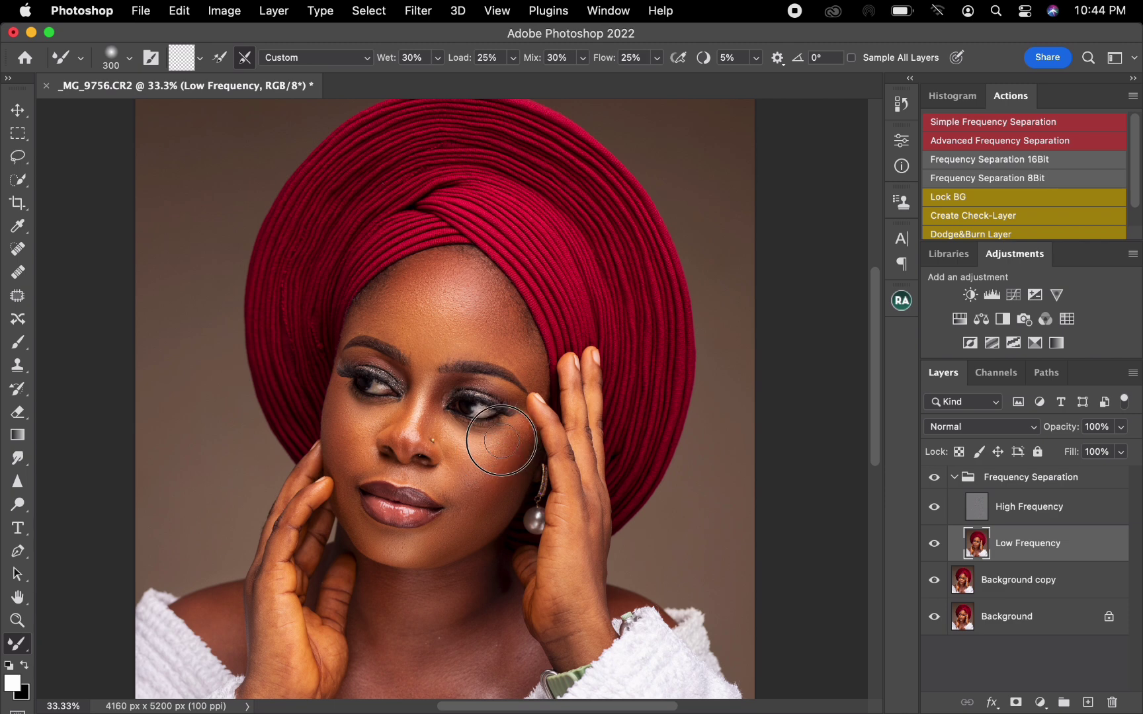
mouse_move(502, 440)
mouse_down()
mouse_move(491, 504)
mouse_move(433, 550)
mouse_up()
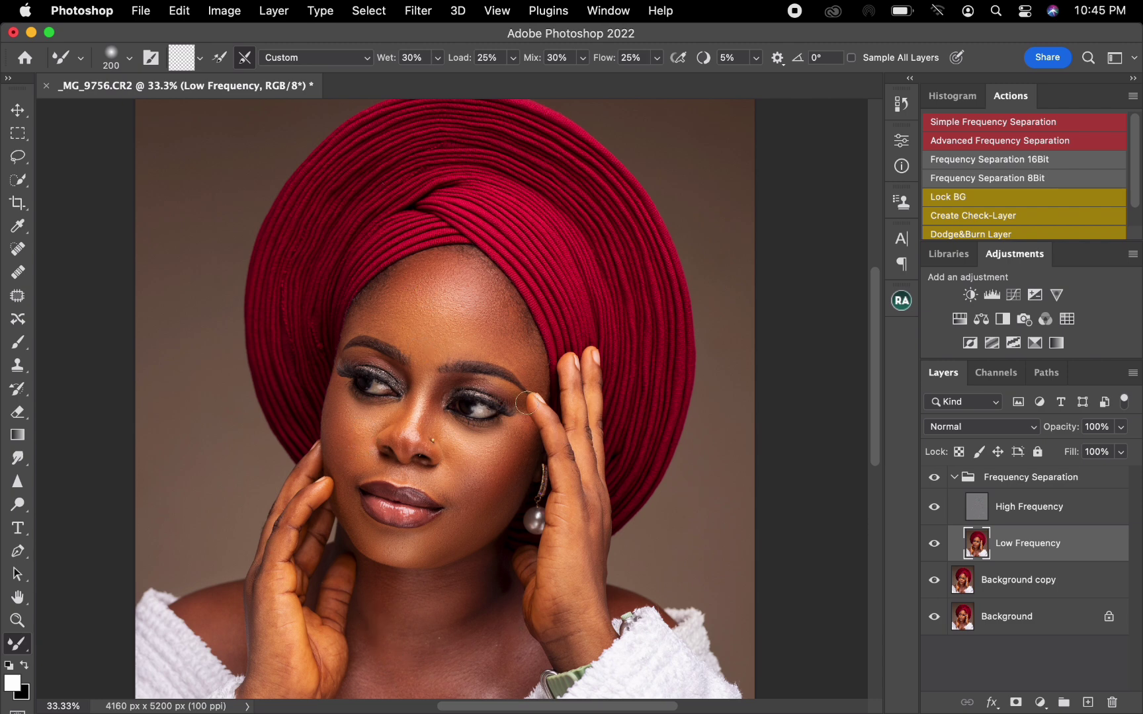
click(933, 479)
click(933, 479)
Smooth the skin tones of the image-left shoulder with the Mixer Brush at sizes 175 to 250.
scroll(441, 301, down, 5)
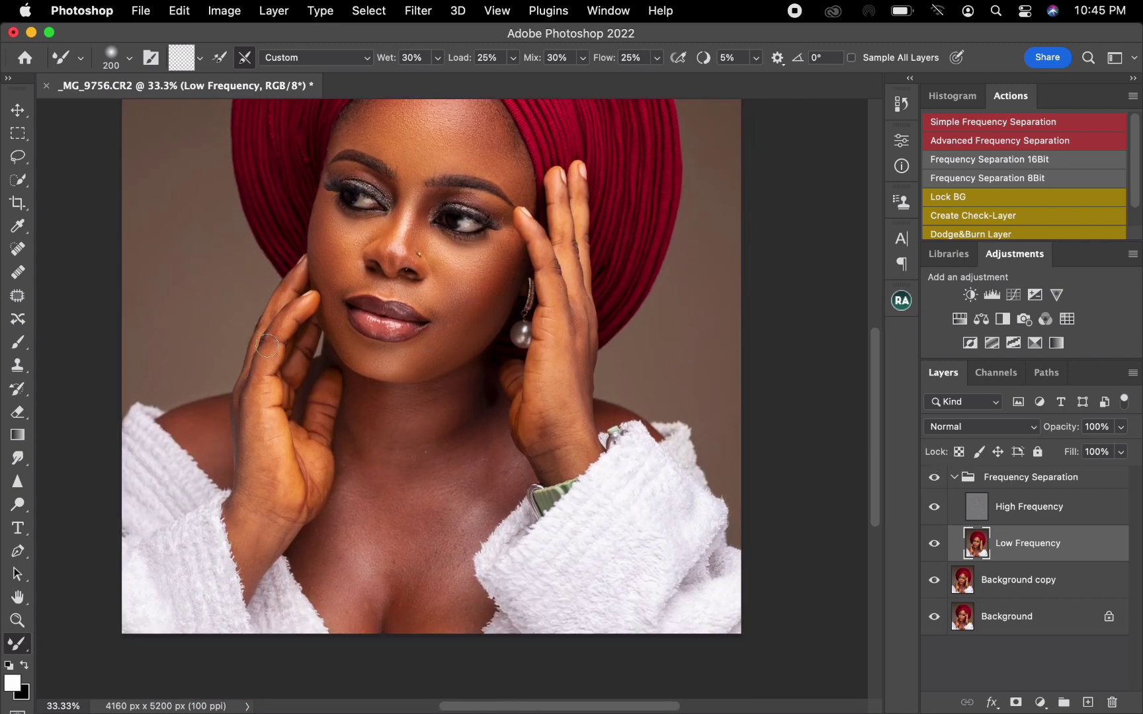
key(bracketleft)
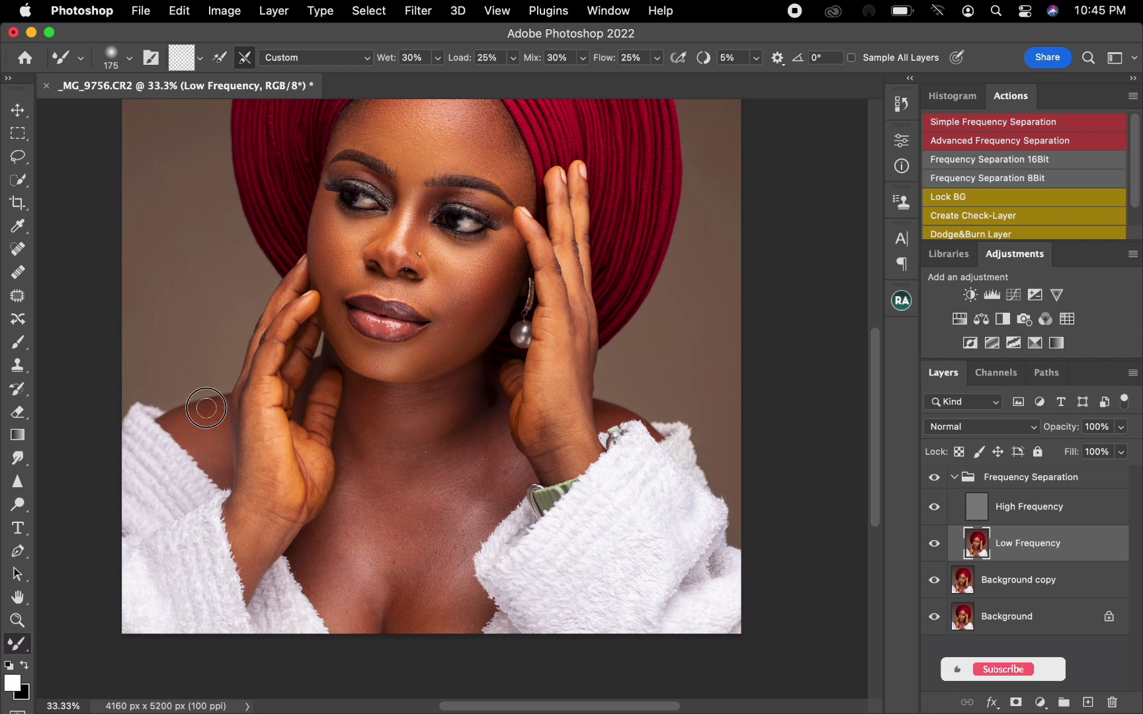
key(bracketright)
key(bracketright)
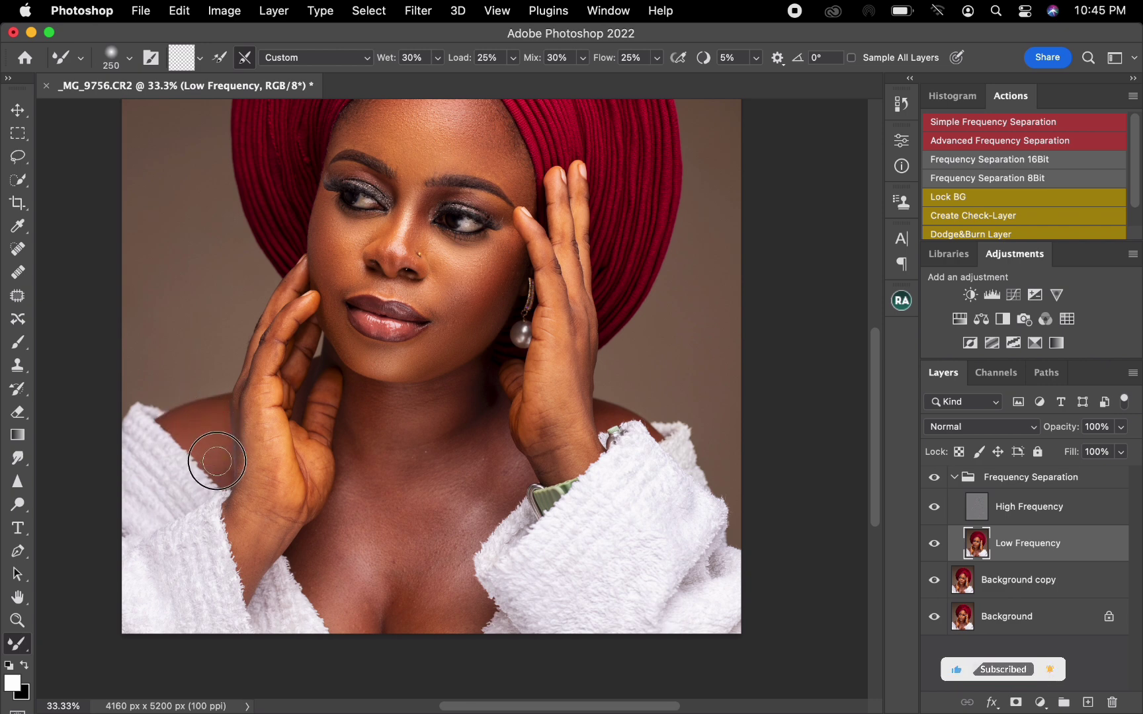
Even out the fingers, palm and thumb of the image-left hand with brush sizes between 100 and 250.
key(bracketleft)
key(bracketleft)
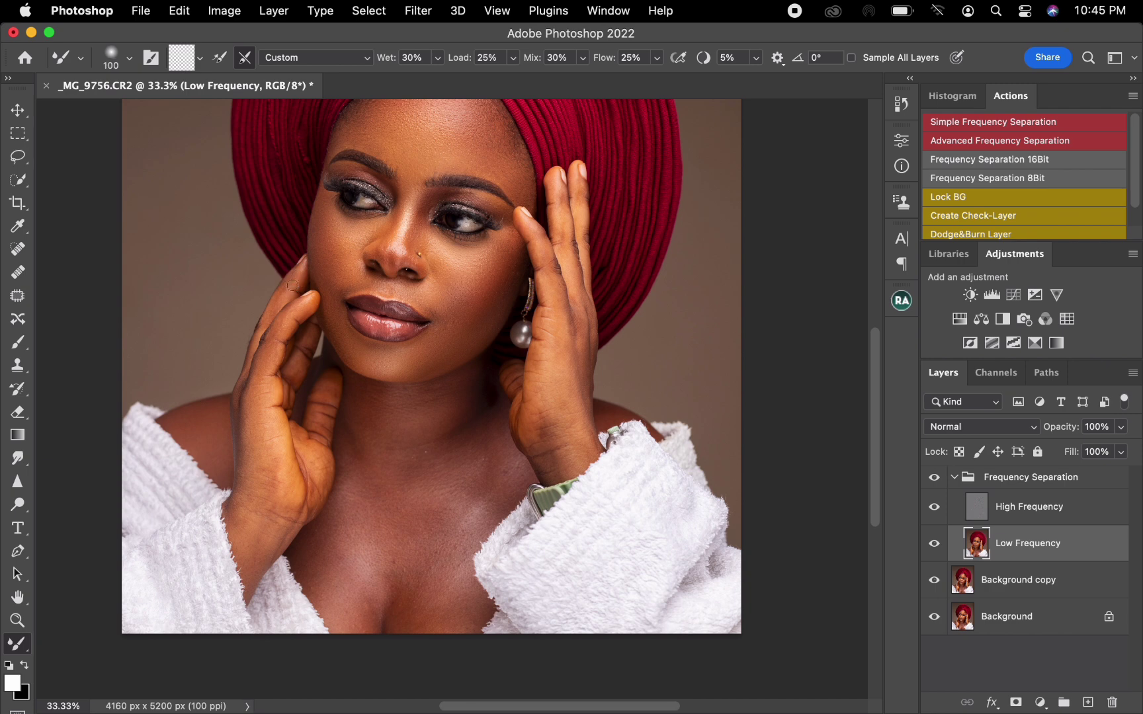
key(bracketright)
key(bracketright)
mouse_move(274, 480)
mouse_down()
mouse_move(249, 565)
mouse_move(269, 521)
mouse_move(291, 497)
mouse_up()
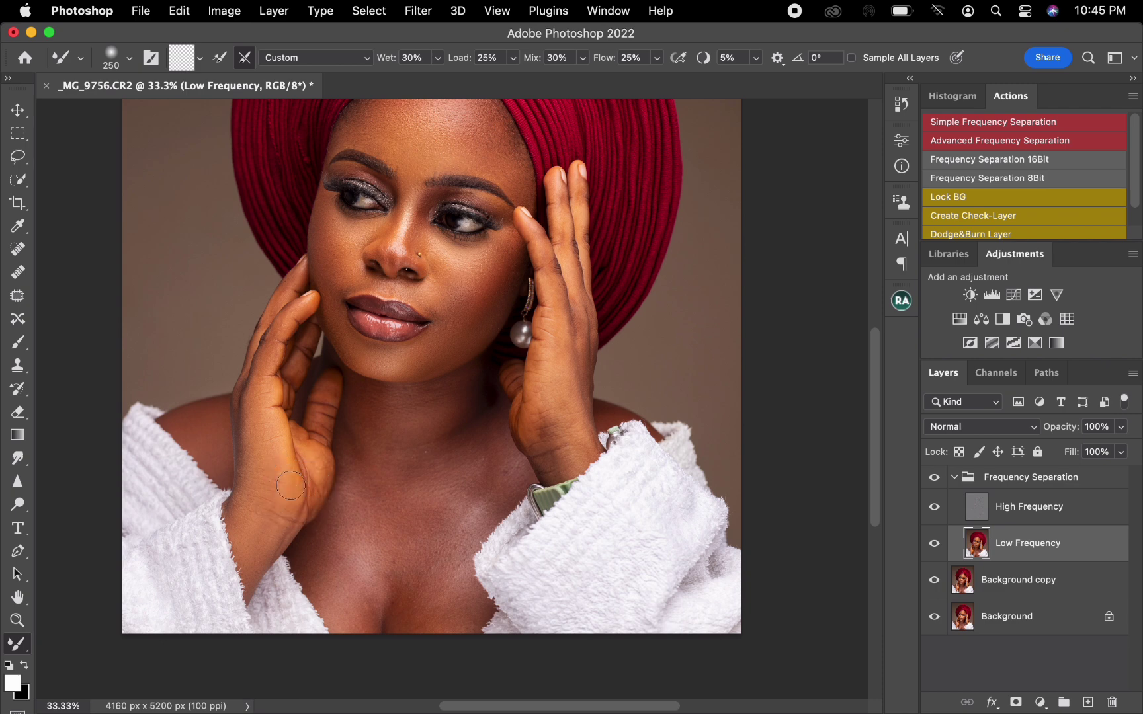
mouse_move(322, 405)
mouse_down()
mouse_move(329, 388)
mouse_move(316, 431)
mouse_up()
Blend the tones of the image-right hand from the fingers down to the wrist, enlarging the brush to 300.
drag(531, 390, 548, 315)
mouse_move(546, 428)
mouse_down()
mouse_move(537, 437)
mouse_move(558, 465)
mouse_up()
key(bracketright)
key(bracketright)
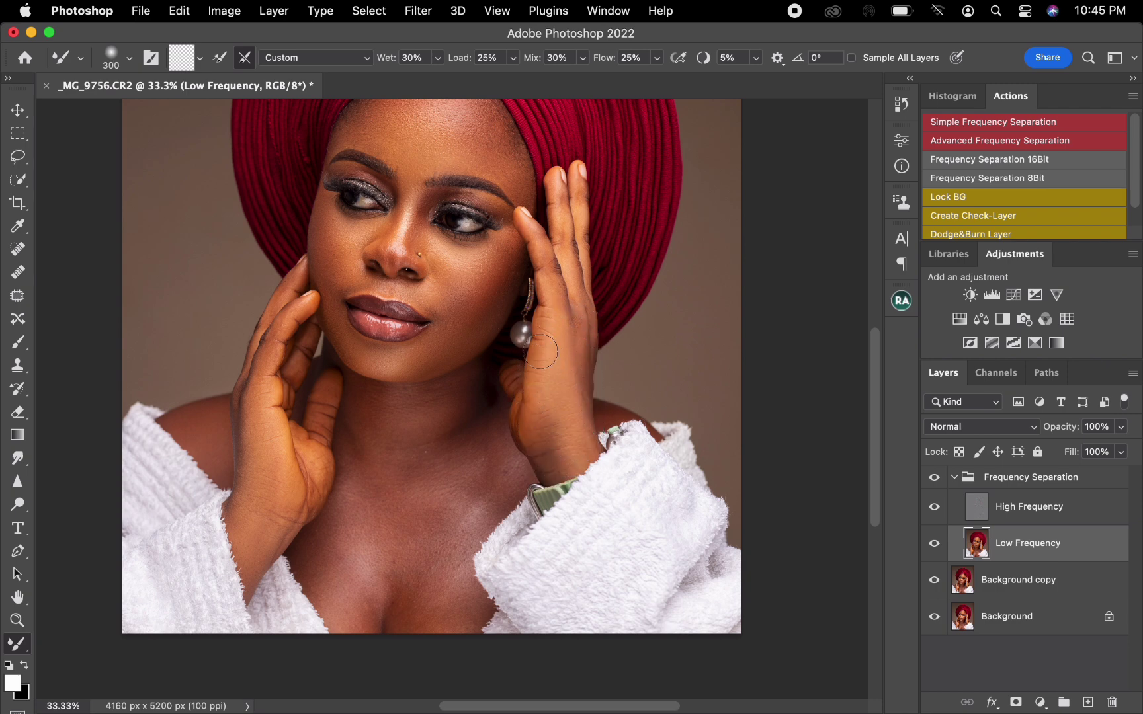
mouse_move(548, 271)
mouse_down()
mouse_move(527, 226)
mouse_move(558, 202)
mouse_move(564, 244)
mouse_move(563, 232)
mouse_up()
key(bracketright)
key(bracketright)
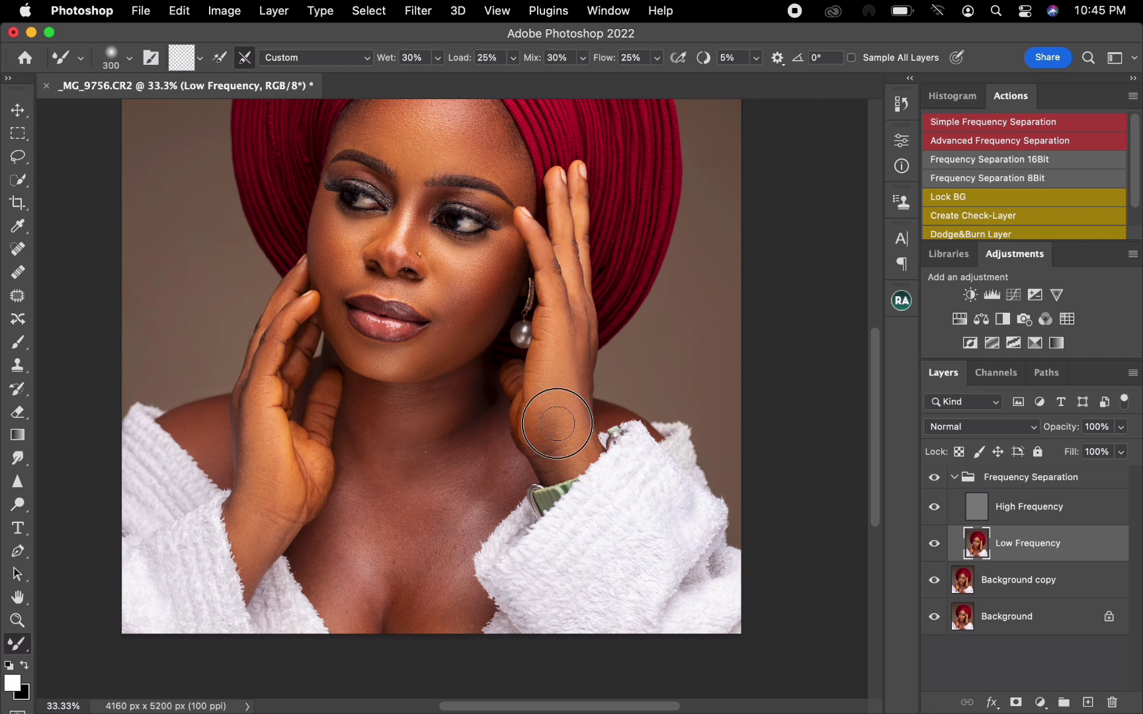
Smooth the shadows and tones across the neck below the chin, starting with brush size 200.
scroll(374, 457, down, 3)
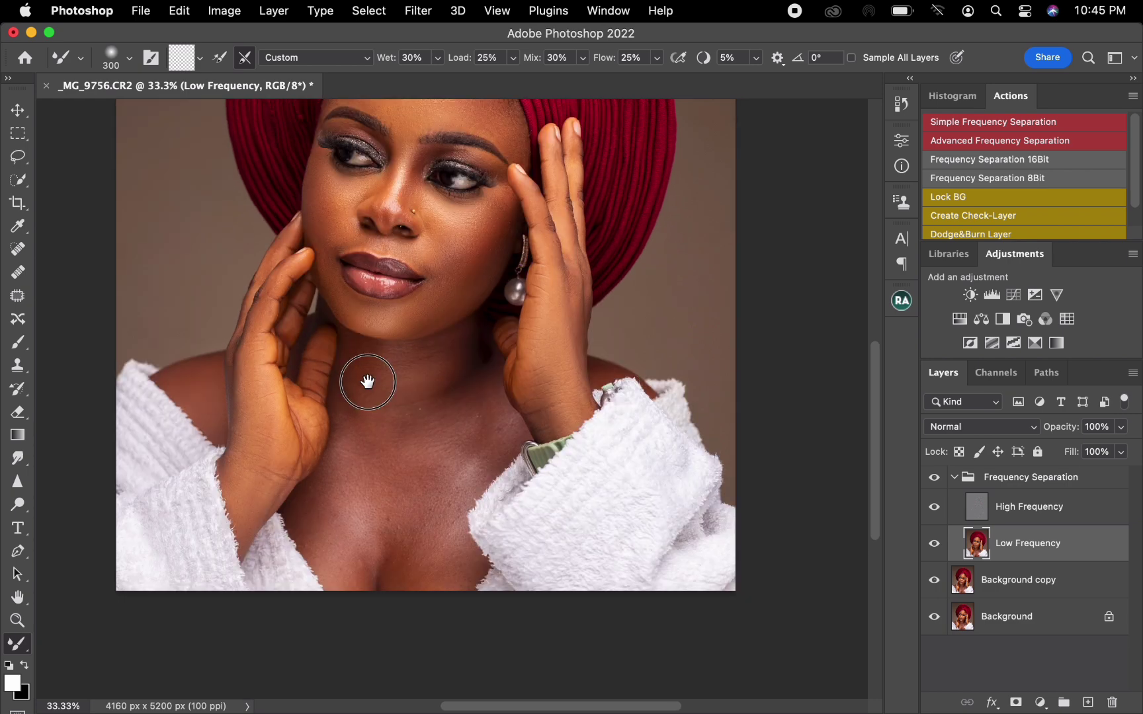
key(bracketleft)
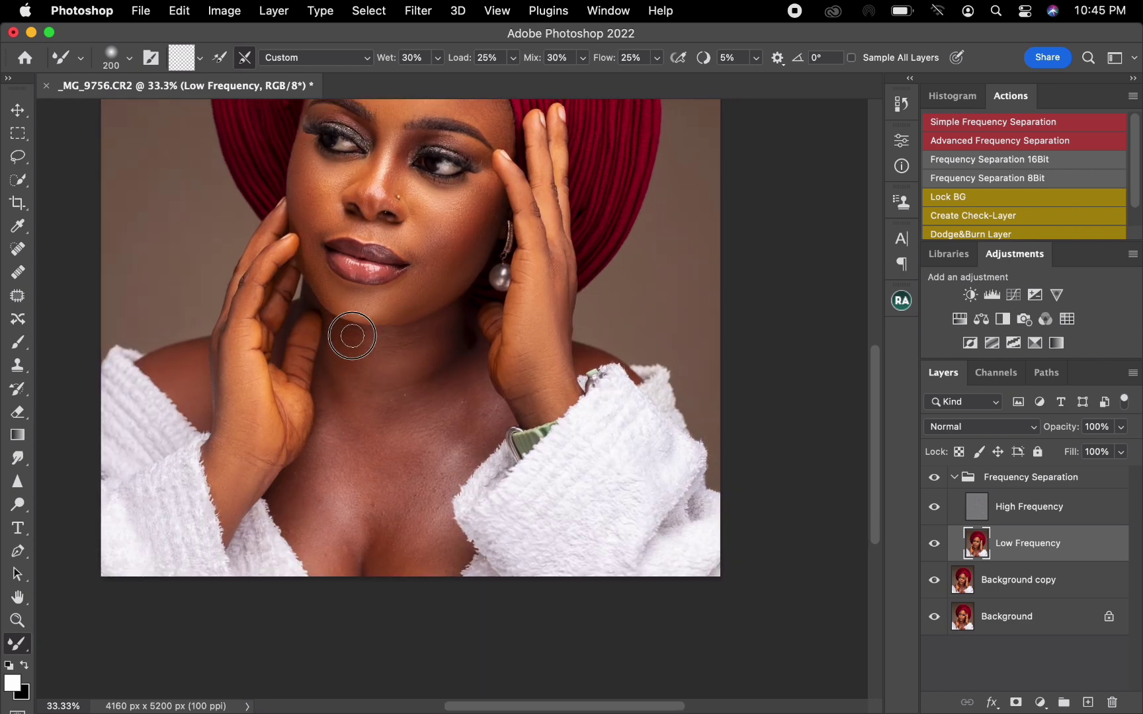
mouse_move(343, 333)
mouse_down()
mouse_move(326, 382)
mouse_move(343, 375)
mouse_up()
mouse_move(437, 369)
mouse_down()
mouse_move(452, 346)
mouse_move(442, 336)
mouse_up()
key(bracketright)
mouse_move(453, 378)
mouse_down()
mouse_move(412, 381)
mouse_move(417, 361)
mouse_move(395, 375)
mouse_up()
Blend the base of the neck into the upper chest, varying the Mixer Brush size up to 500.
key(bracketright)
key(bracketleft)
key(bracketleft)
key(bracketleft)
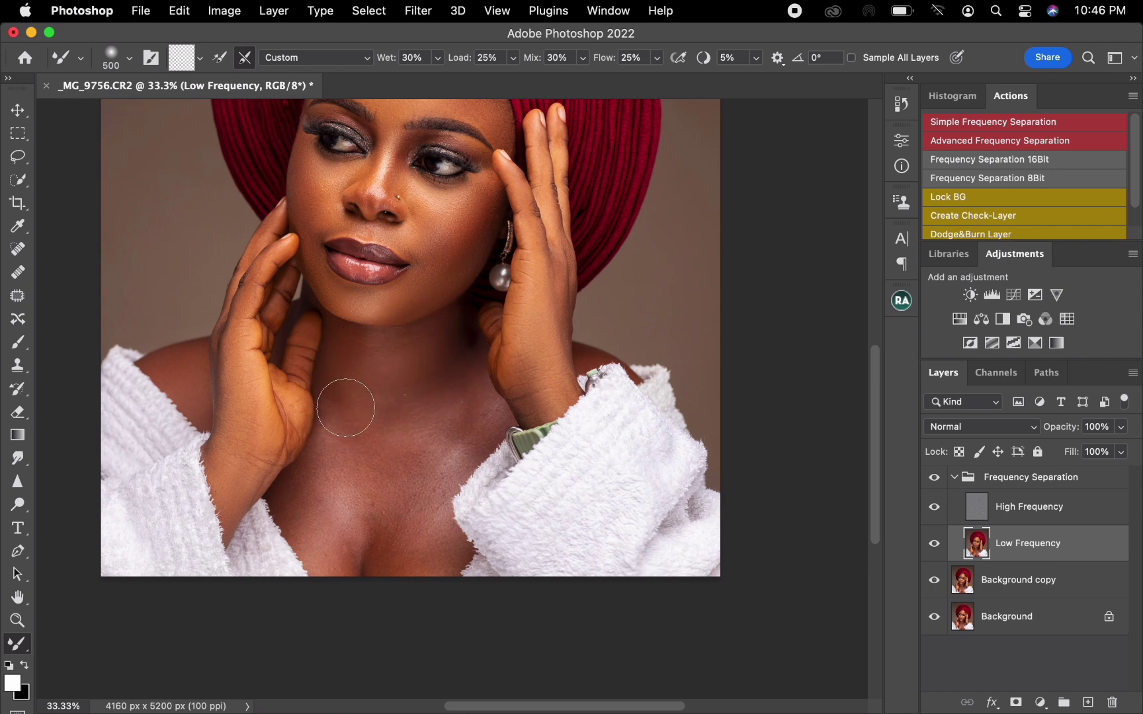
key(bracketright)
key(bracketright)
key(bracketright)
mouse_move(461, 369)
mouse_down()
mouse_move(439, 397)
mouse_move(403, 397)
mouse_up()
key(bracketleft)
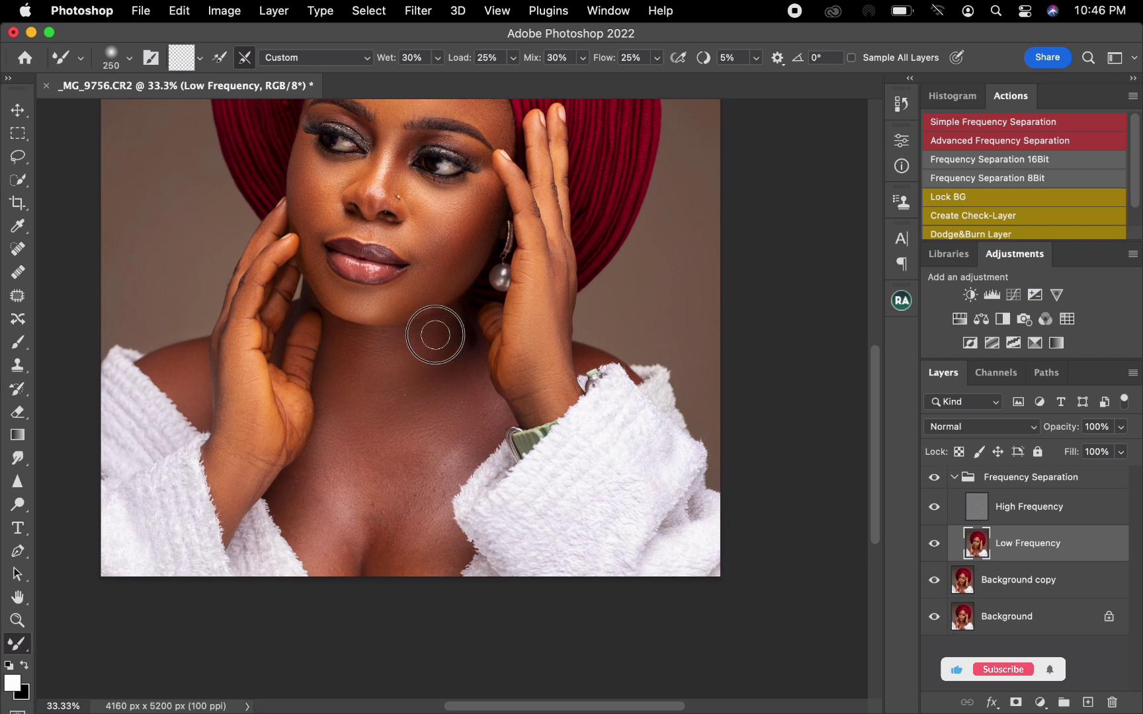
Even out the image-left side of the chest and across to the image-right robe edge, using brush size 400 or larger.
key(bracketright)
key(bracketright)
mouse_move(331, 485)
mouse_down()
mouse_move(311, 485)
mouse_move(320, 521)
mouse_up()
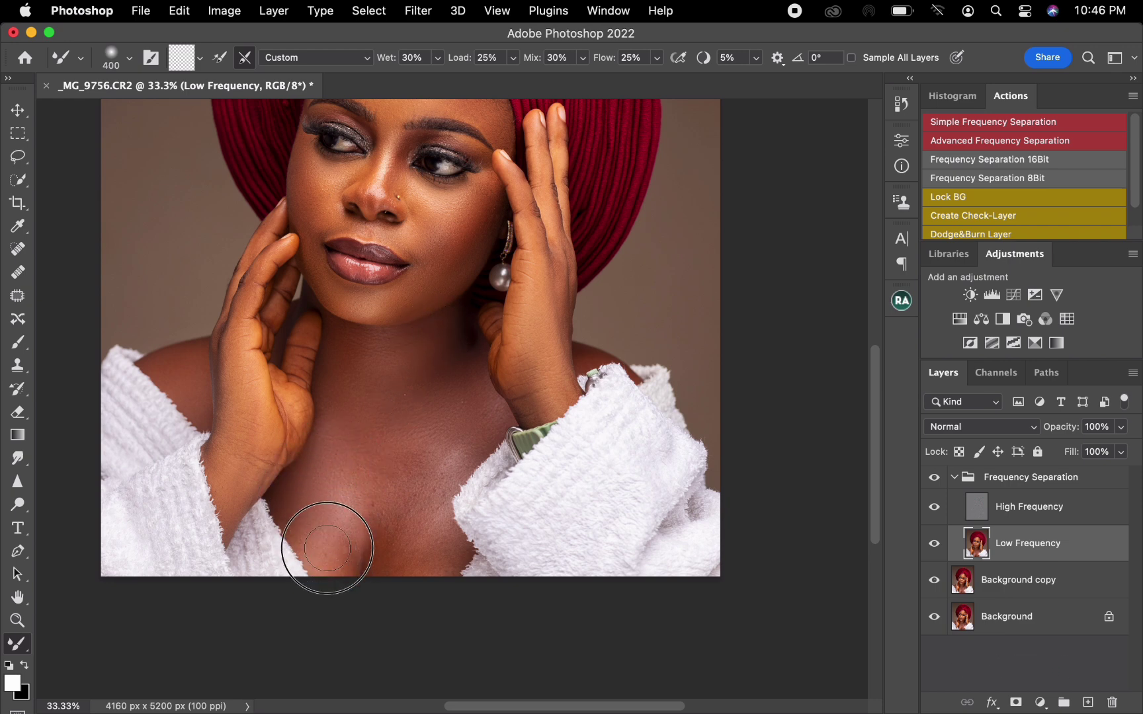
key(bracketright)
mouse_move(351, 456)
mouse_down()
mouse_move(366, 447)
mouse_move(348, 453)
mouse_move(328, 433)
mouse_move(372, 465)
mouse_move(439, 459)
mouse_move(434, 472)
mouse_move(443, 437)
mouse_up()
Blend the central chest down to the cleavage with the Mixer Brush at about size 400.
key(bracketleft)
key(bracketleft)
key(bracketright)
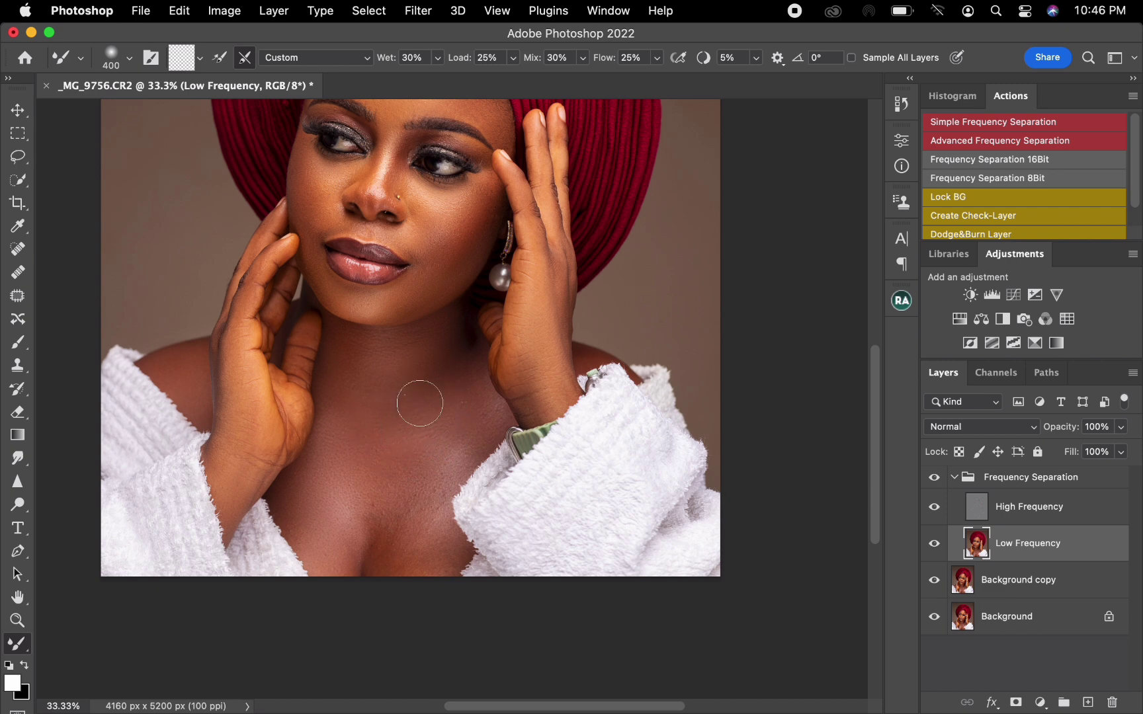
mouse_move(410, 458)
mouse_down()
mouse_move(396, 456)
mouse_move(424, 463)
mouse_move(440, 433)
mouse_move(463, 444)
mouse_move(446, 428)
mouse_move(378, 438)
mouse_move(402, 505)
mouse_move(378, 537)
mouse_move(371, 527)
mouse_up()
key([)
mouse_move(401, 571)
mouse_down()
mouse_move(440, 545)
mouse_move(449, 558)
mouse_move(423, 529)
mouse_move(436, 479)
mouse_move(371, 513)
mouse_move(357, 508)
mouse_move(452, 399)
mouse_move(391, 395)
mouse_move(414, 339)
mouse_move(375, 366)
mouse_move(408, 377)
mouse_move(370, 377)
mouse_move(396, 419)
mouse_up()
key(])
Clone out texture blemishes on the High Frequency layer across the upper chest beside the watch, using the Clone Stamp at size 40.
key(super+equal)
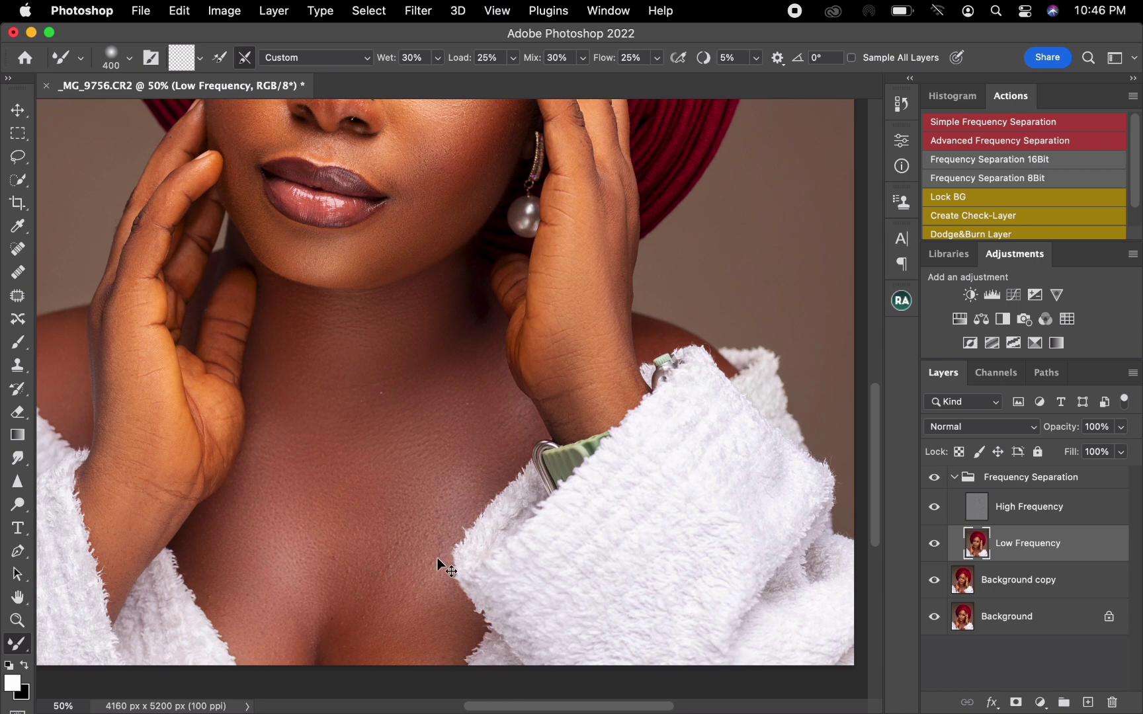
key(super+equal)
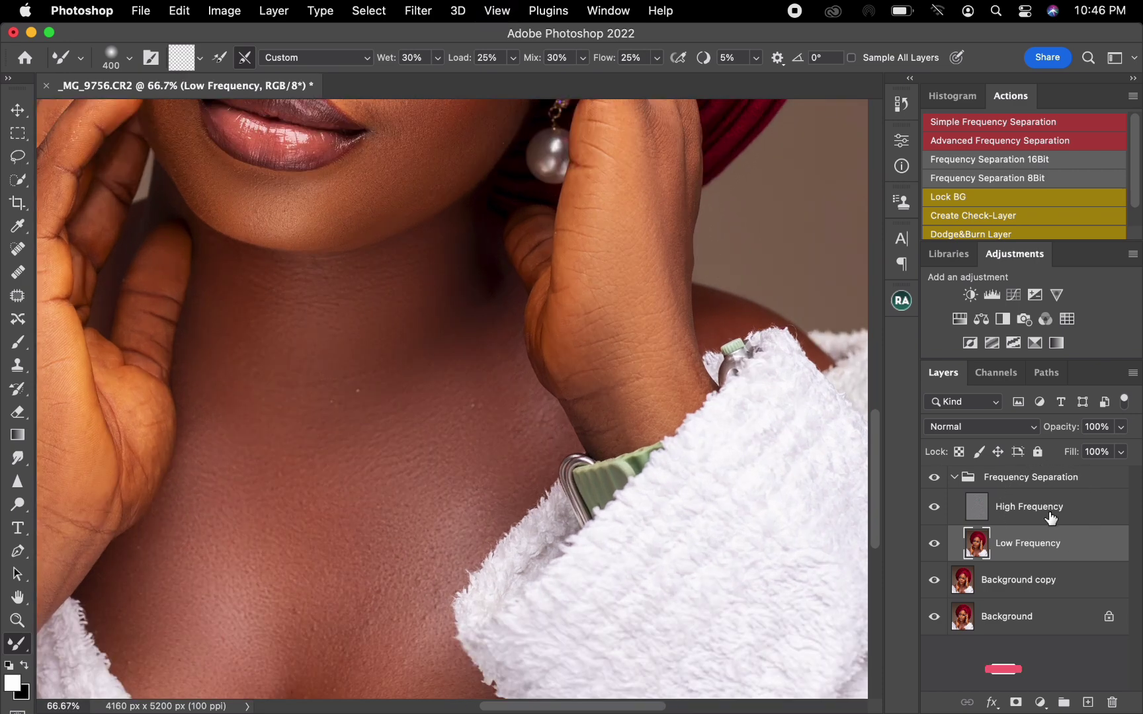
click(1054, 515)
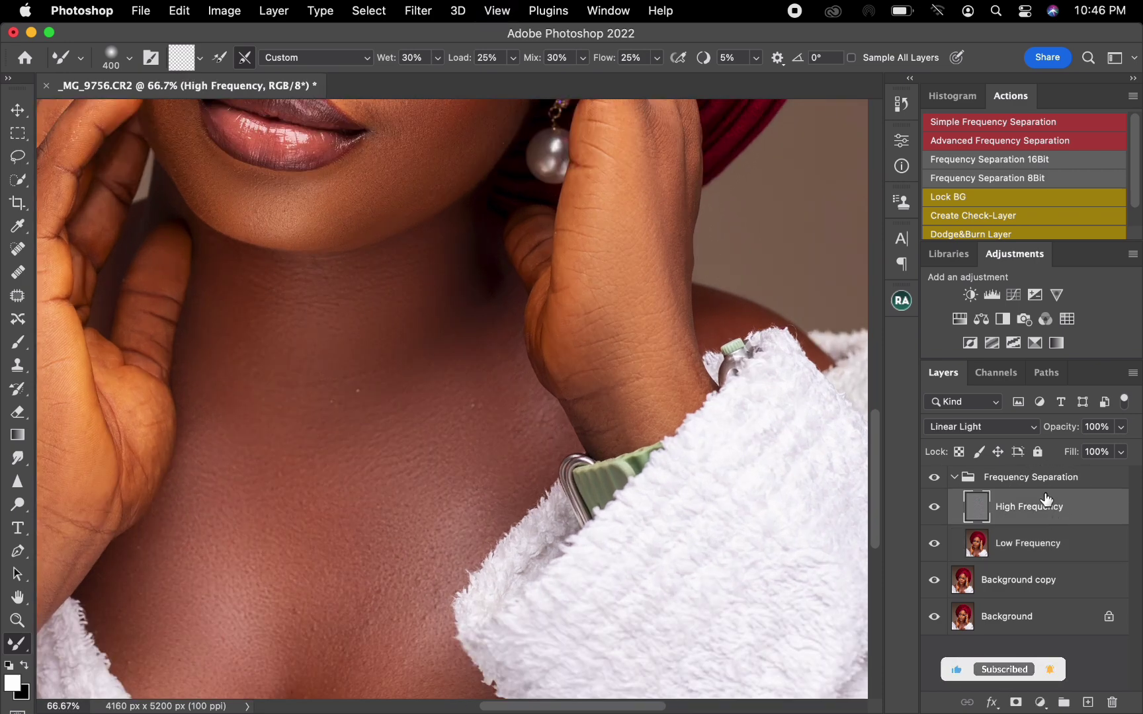
click(17, 365)
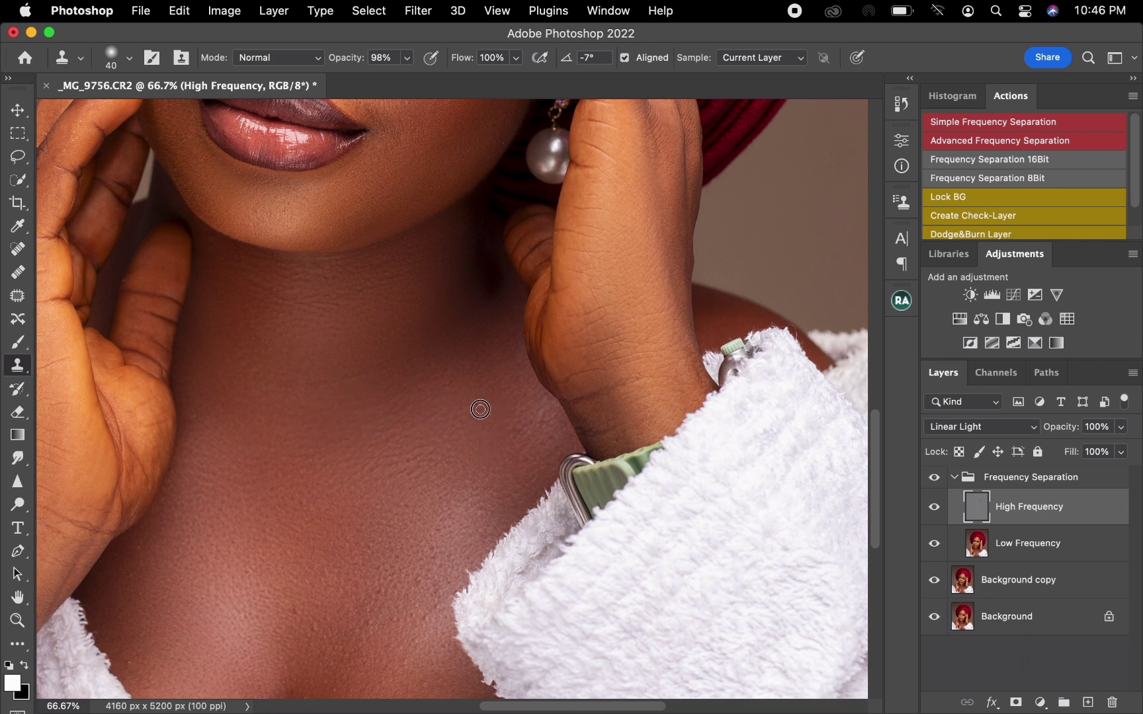
alt+click(497, 447)
mouse_move(537, 434)
mouse_down()
mouse_move(523, 437)
mouse_move(543, 416)
mouse_move(517, 429)
mouse_up()
Clone away the remaining texture spots on the lower chest, around the cleavage and along the robe edges.
scroll(408, 530, down, 5)
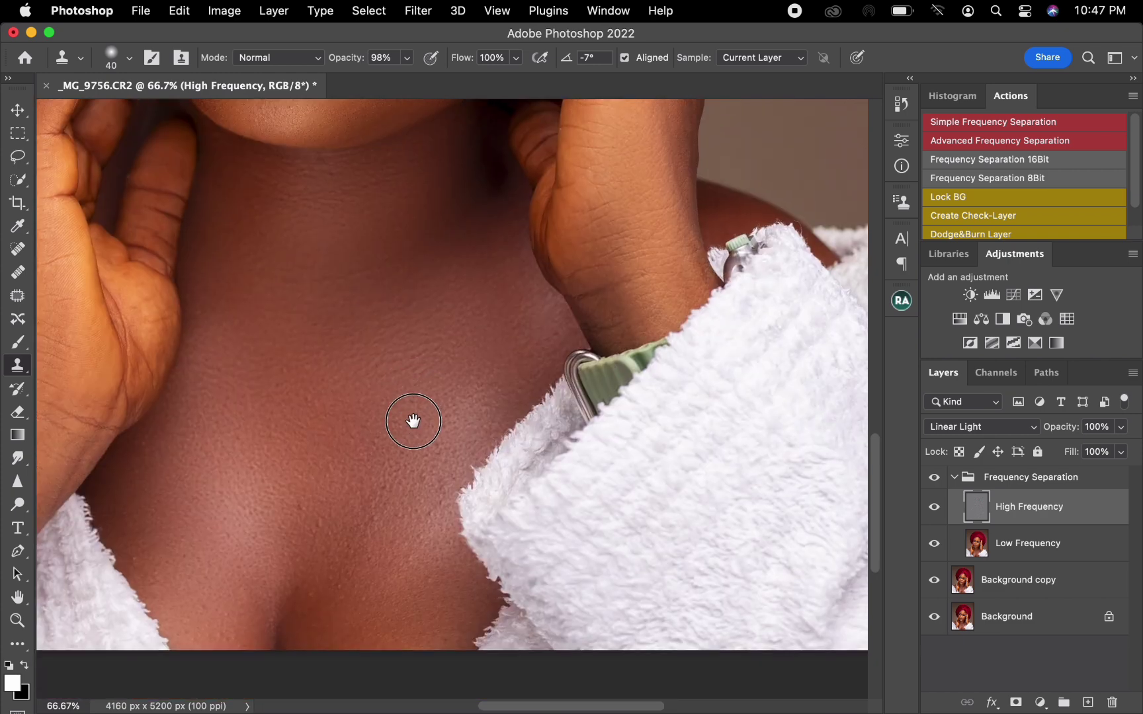
drag(311, 533, 322, 513)
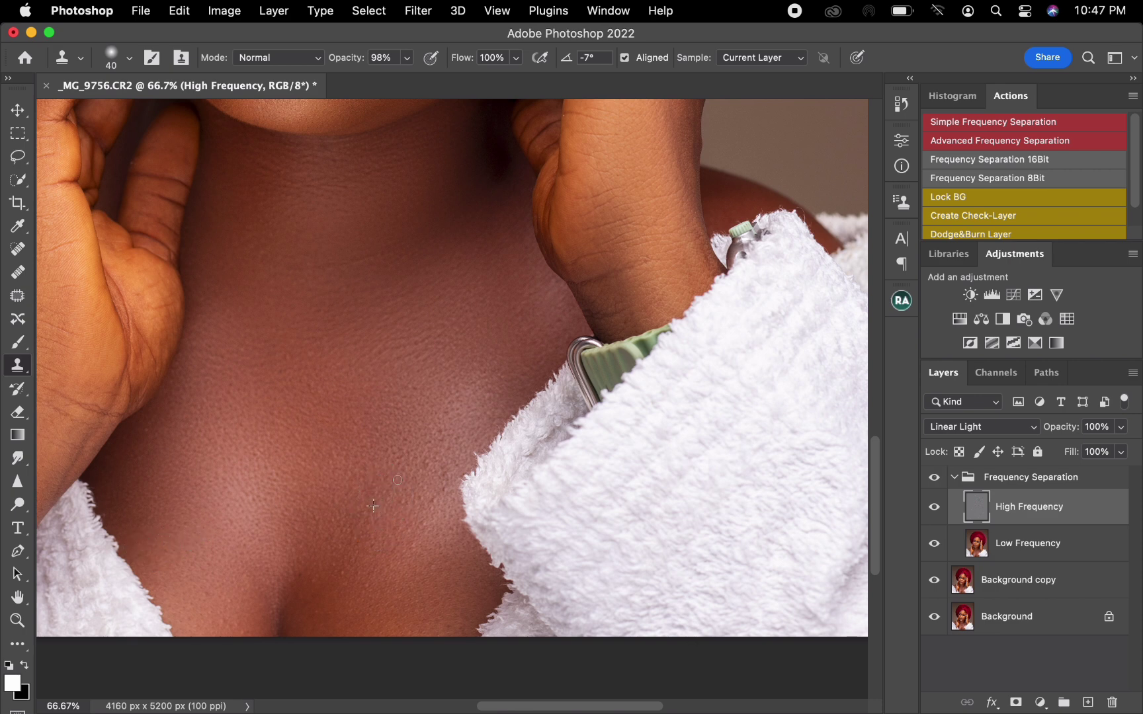
drag(425, 503, 425, 501)
alt+click(423, 510)
alt+click(354, 585)
click(342, 567)
alt+click(213, 610)
click(207, 596)
mouse_move(541, 353)
mouse_down()
mouse_move(518, 311)
mouse_move(526, 282)
mouse_move(540, 330)
mouse_up()
Blend the central chest tones on the Low Frequency layer with the Mixer Brush at size 400.
key(super+minus)
key(super+minus)
key(super+minus)
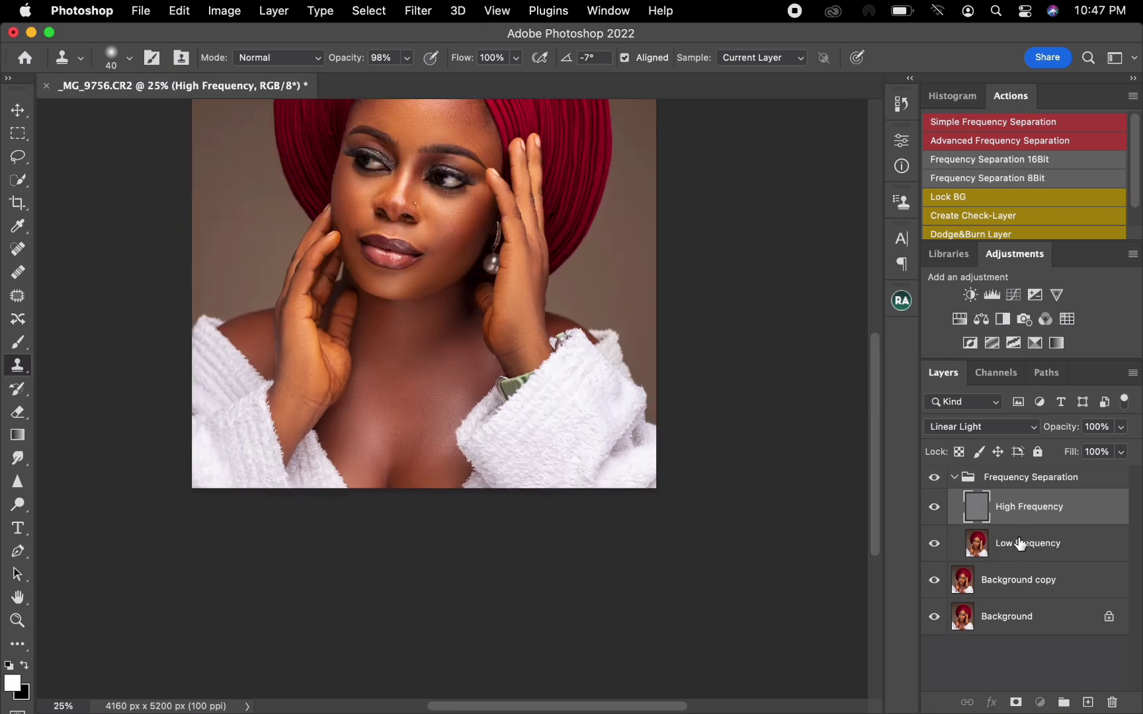
click(1020, 544)
key(b)
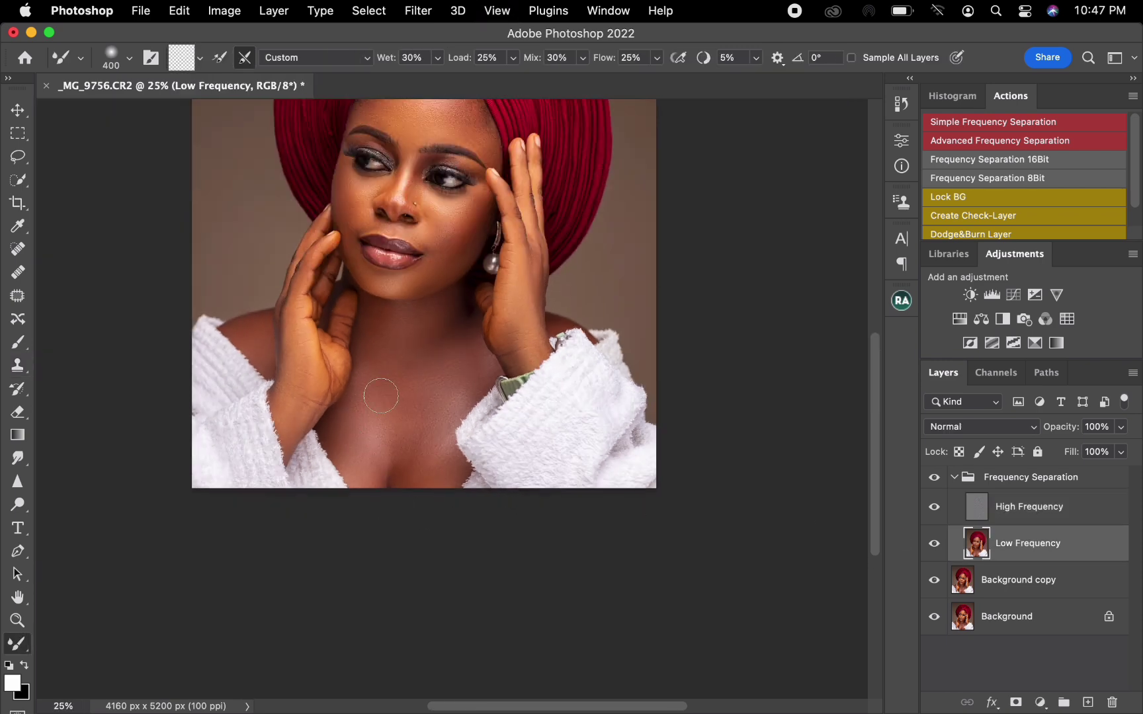
mouse_move(380, 395)
mouse_down()
mouse_move(372, 368)
mouse_move(369, 410)
mouse_move(389, 406)
mouse_move(387, 446)
mouse_move(423, 455)
mouse_move(427, 421)
mouse_move(466, 381)
mouse_move(462, 347)
mouse_move(370, 414)
mouse_move(375, 374)
mouse_move(365, 374)
mouse_move(357, 422)
mouse_move(421, 447)
mouse_move(426, 477)
mouse_move(447, 478)
mouse_move(440, 466)
mouse_move(369, 467)
mouse_move(426, 422)
mouse_up()
Compare the portrait with and without the Frequency Separation group.
click(935, 478)
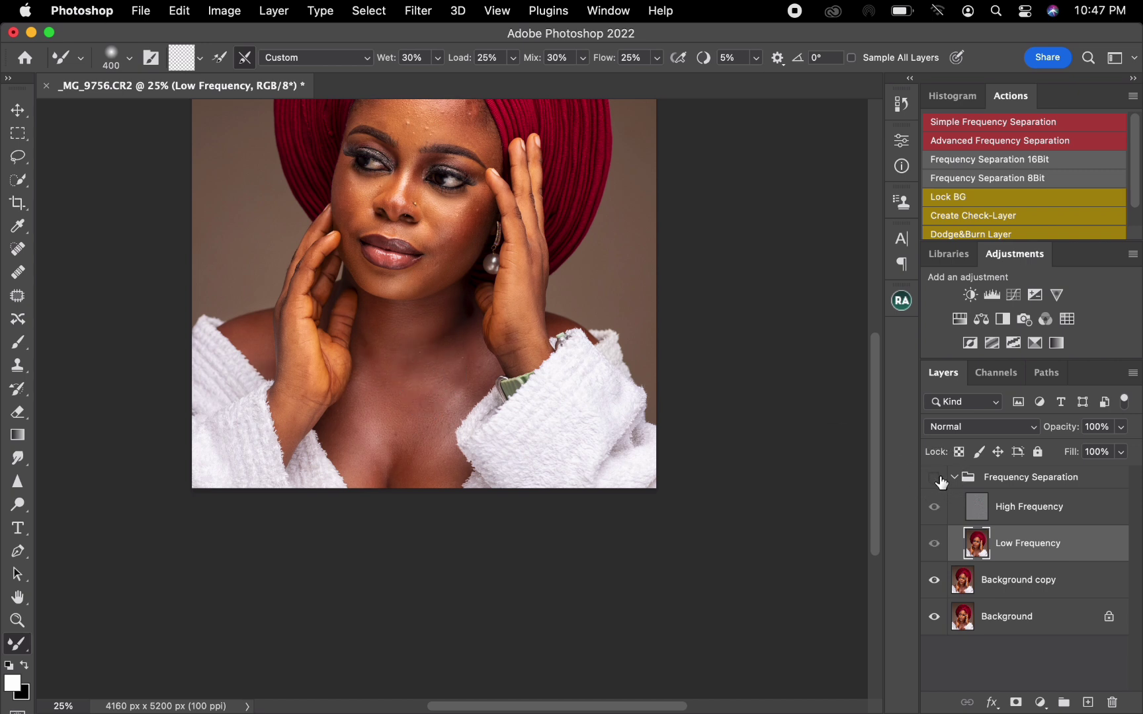
click(935, 478)
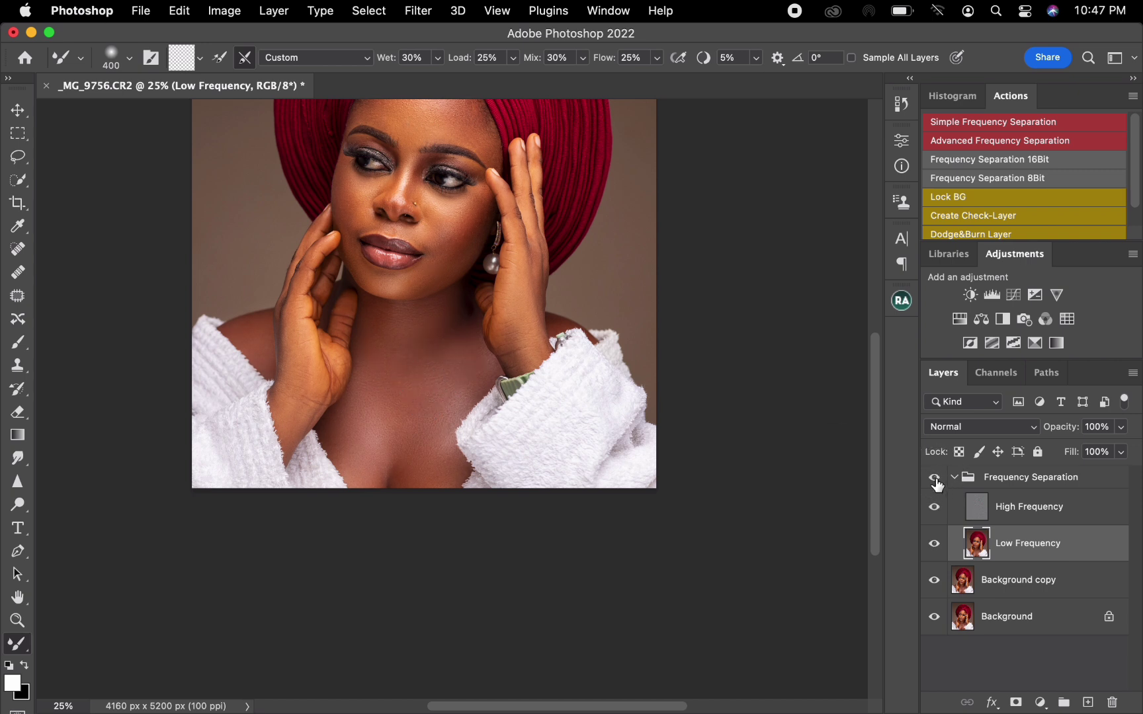
click(934, 477)
click(934, 477)
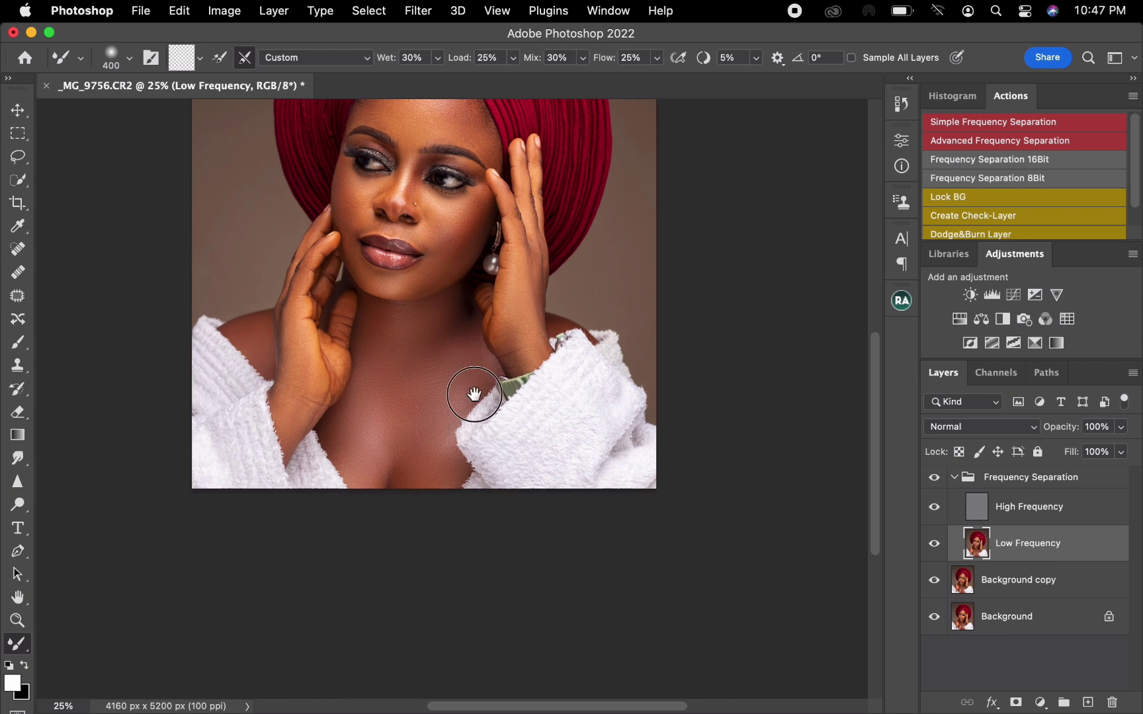
Smooth the tones on the image-left cheek beside the eye with a smaller Mixer Brush, finishing at brush size 300.
mouse_move(467, 396)
mouse_down()
mouse_move(474, 533)
mouse_move(469, 524)
mouse_up()
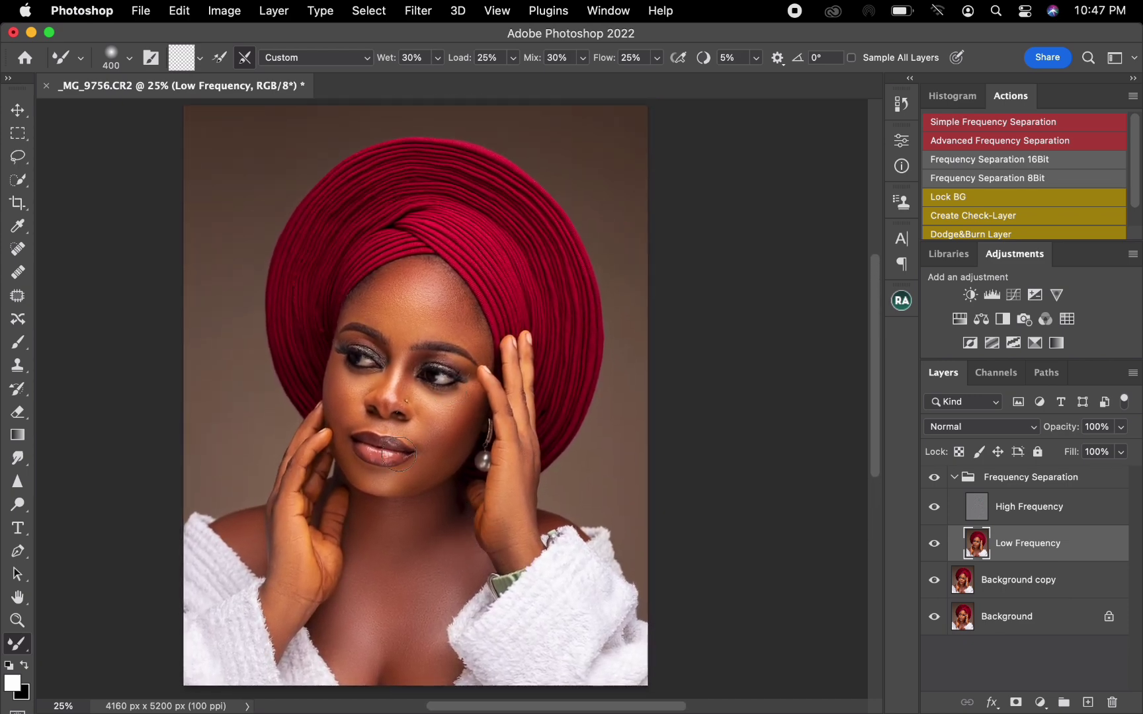
key(bracketleft)
key(bracketleft)
key(bracketright)
key(bracketright)
key(bracketleft)
key(bracketleft)
key(bracketleft)
key(bracketleft)
drag(340, 380, 349, 431)
key(bracketright)
key(bracketright)
key(bracketright)
key(bracketleft)
key(bracketright)
Collapse the Frequency Separation group and toggle its visibility to check the full retouch against the original.
click(956, 479)
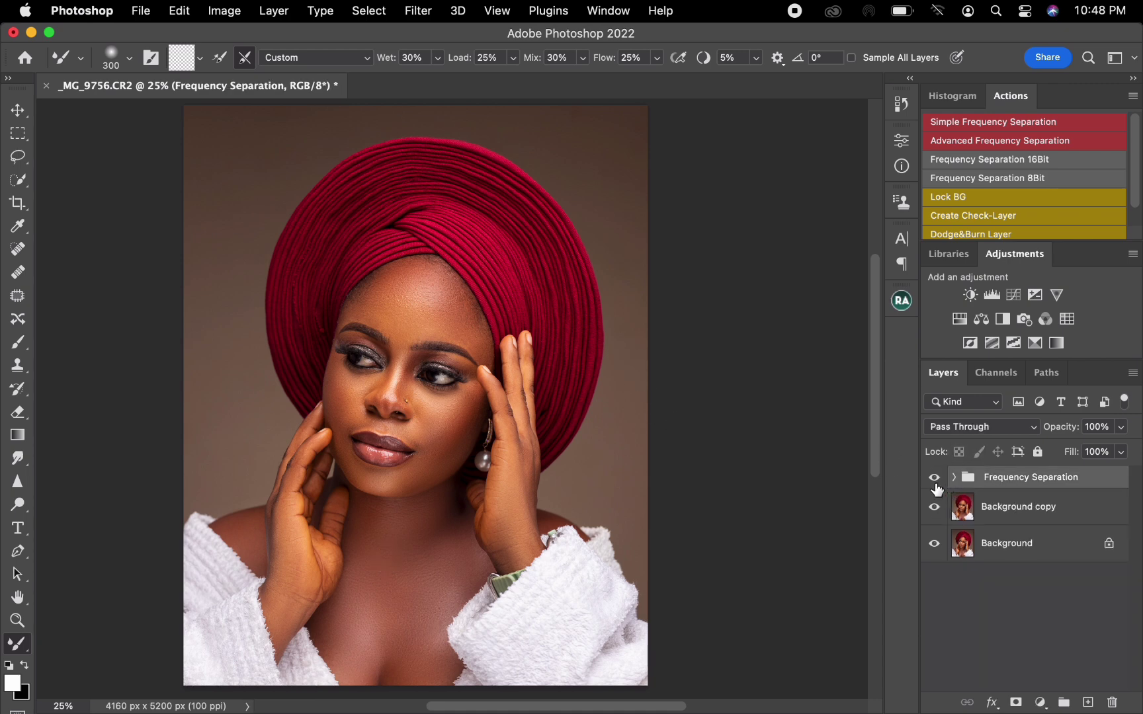
click(935, 479)
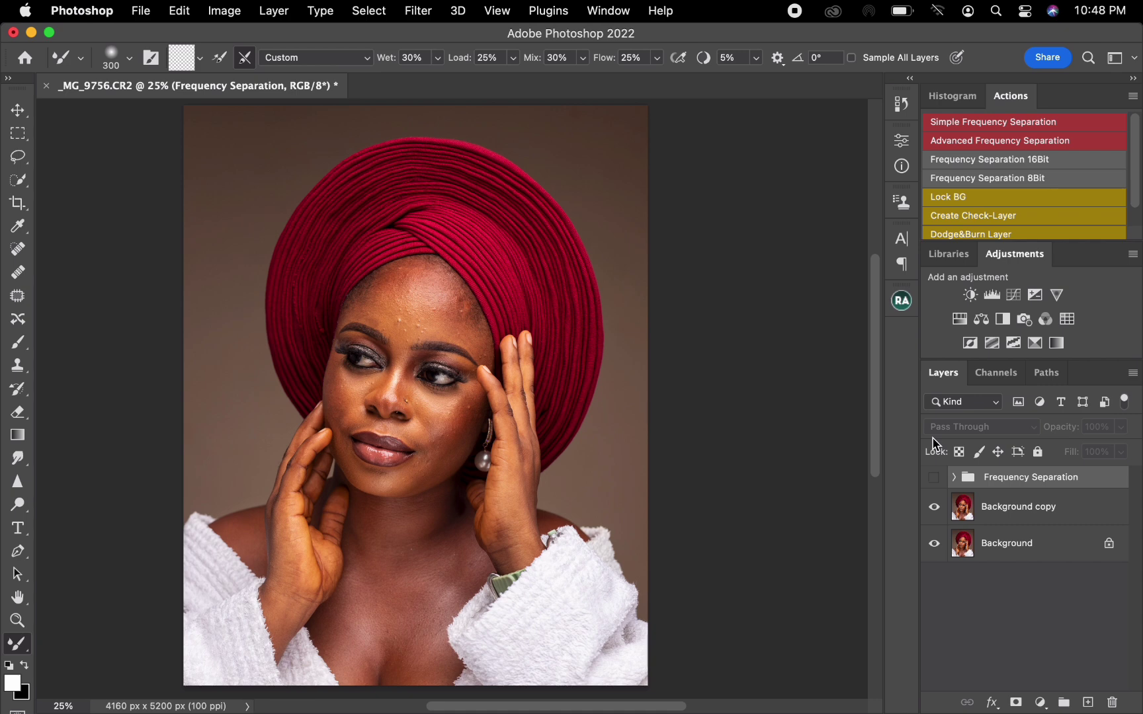
click(934, 478)
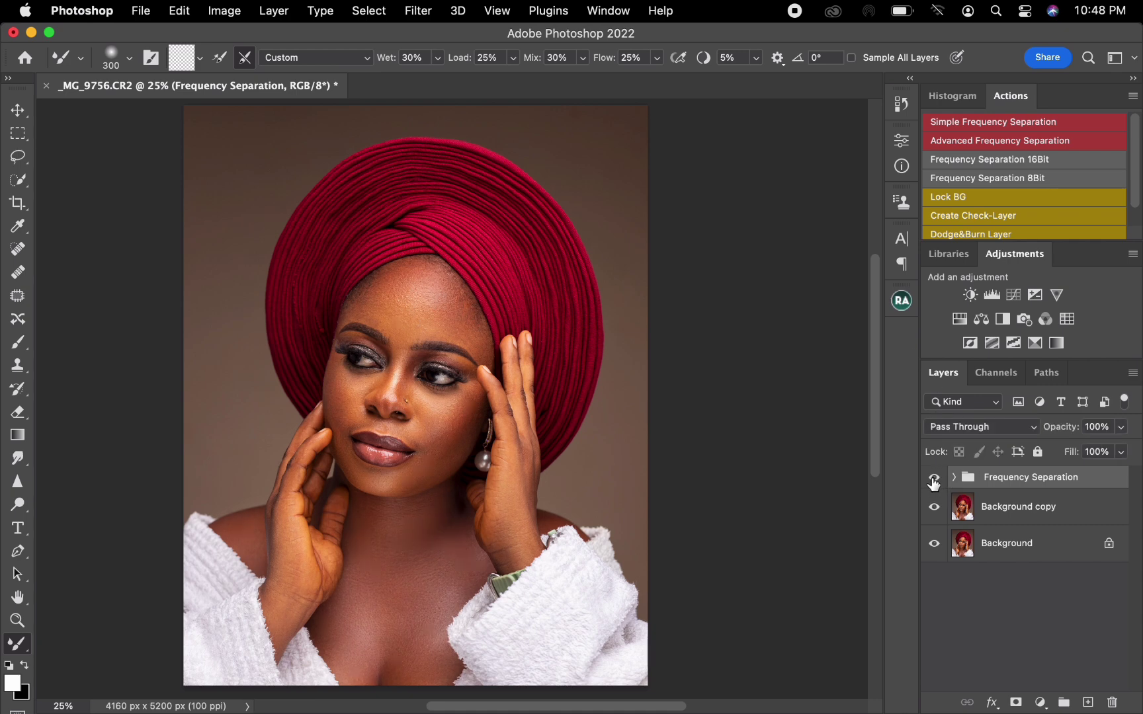
click(933, 477)
click(934, 477)
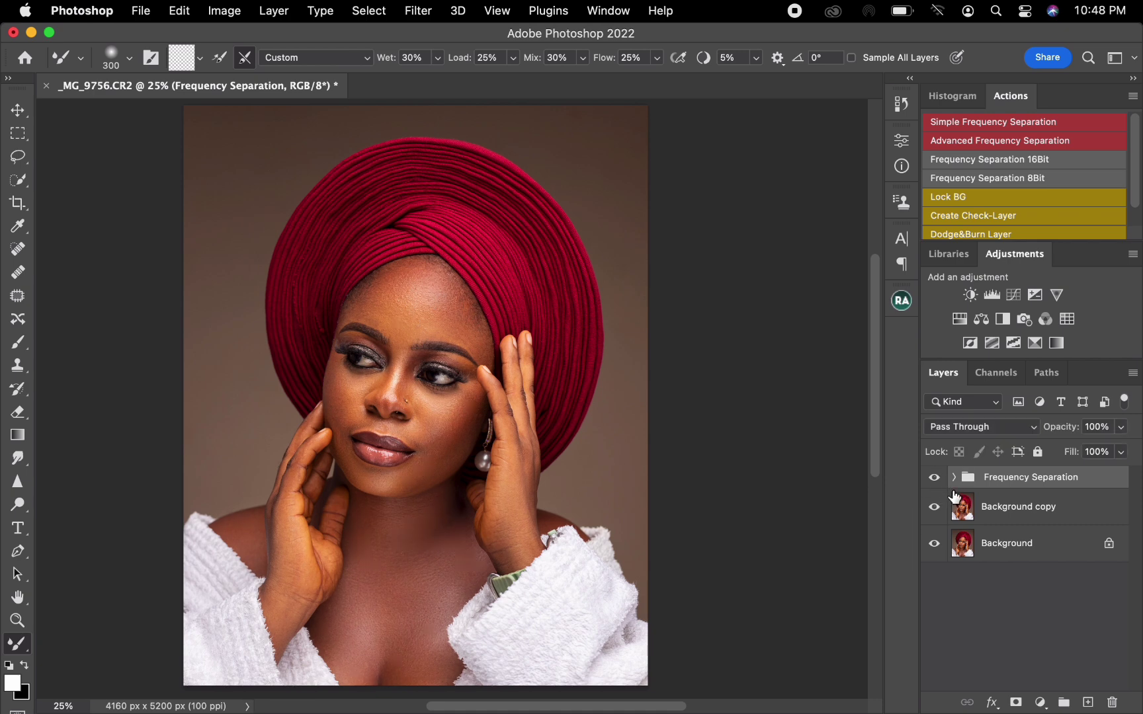